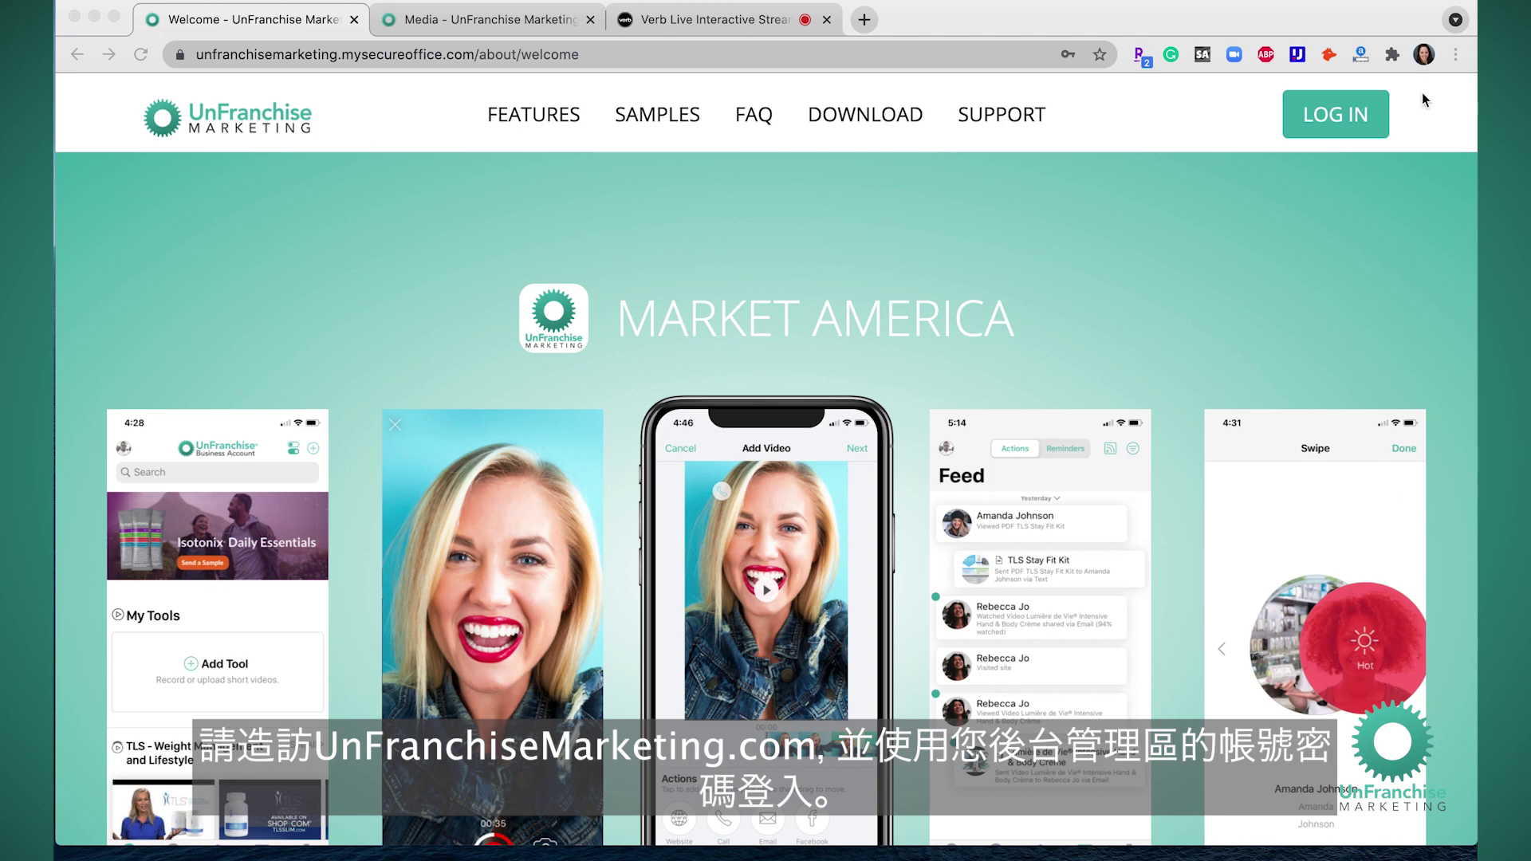
Open the UnFranchise login form, browse to Media > Livestreams, and return to the stream.
left_click(1370, 124)
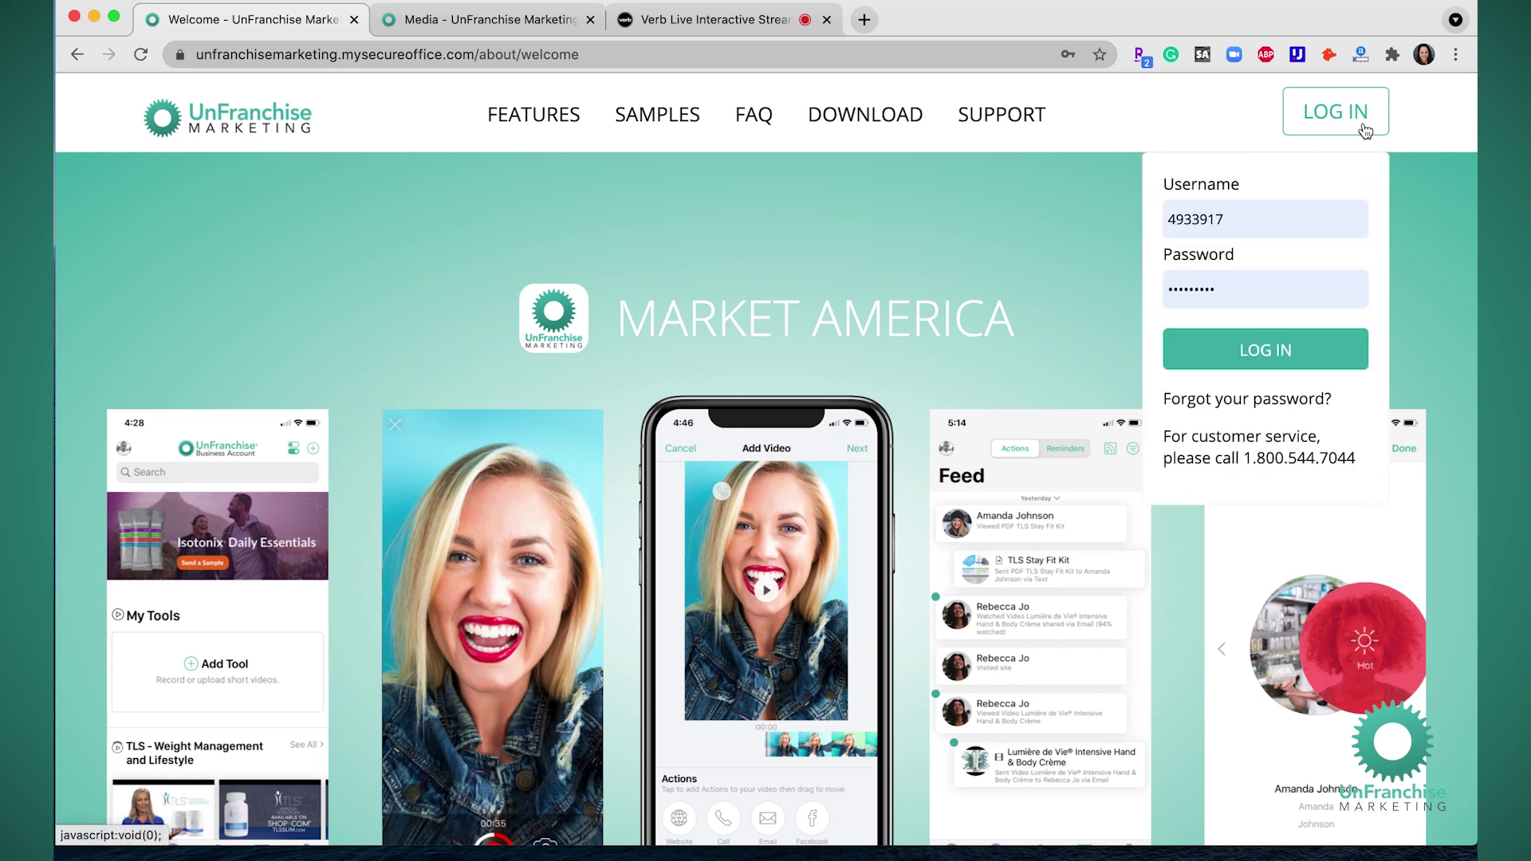
left_click(529, 29)
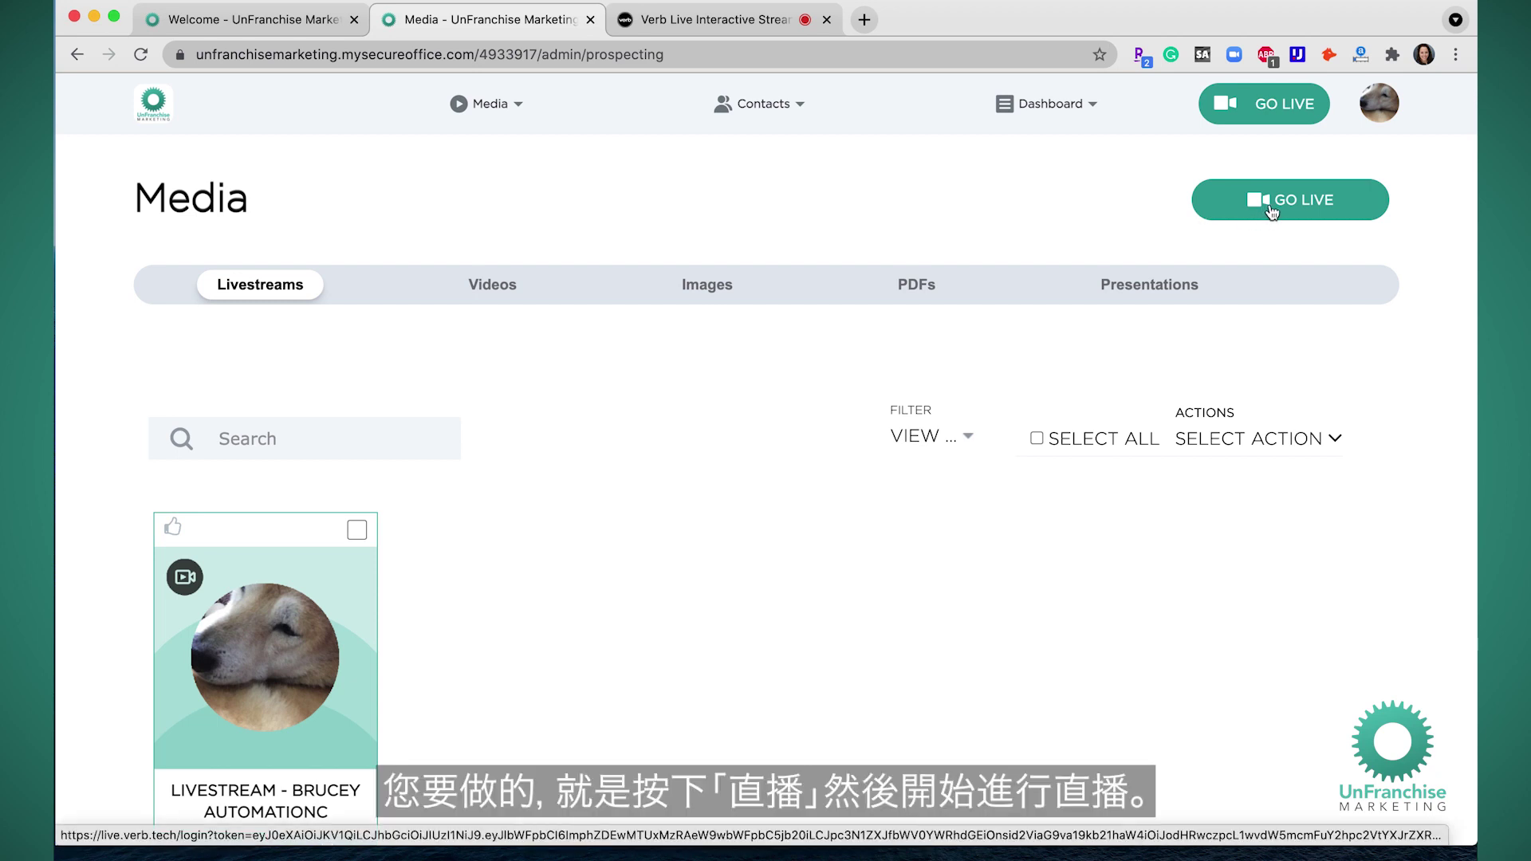
left_click(709, 16)
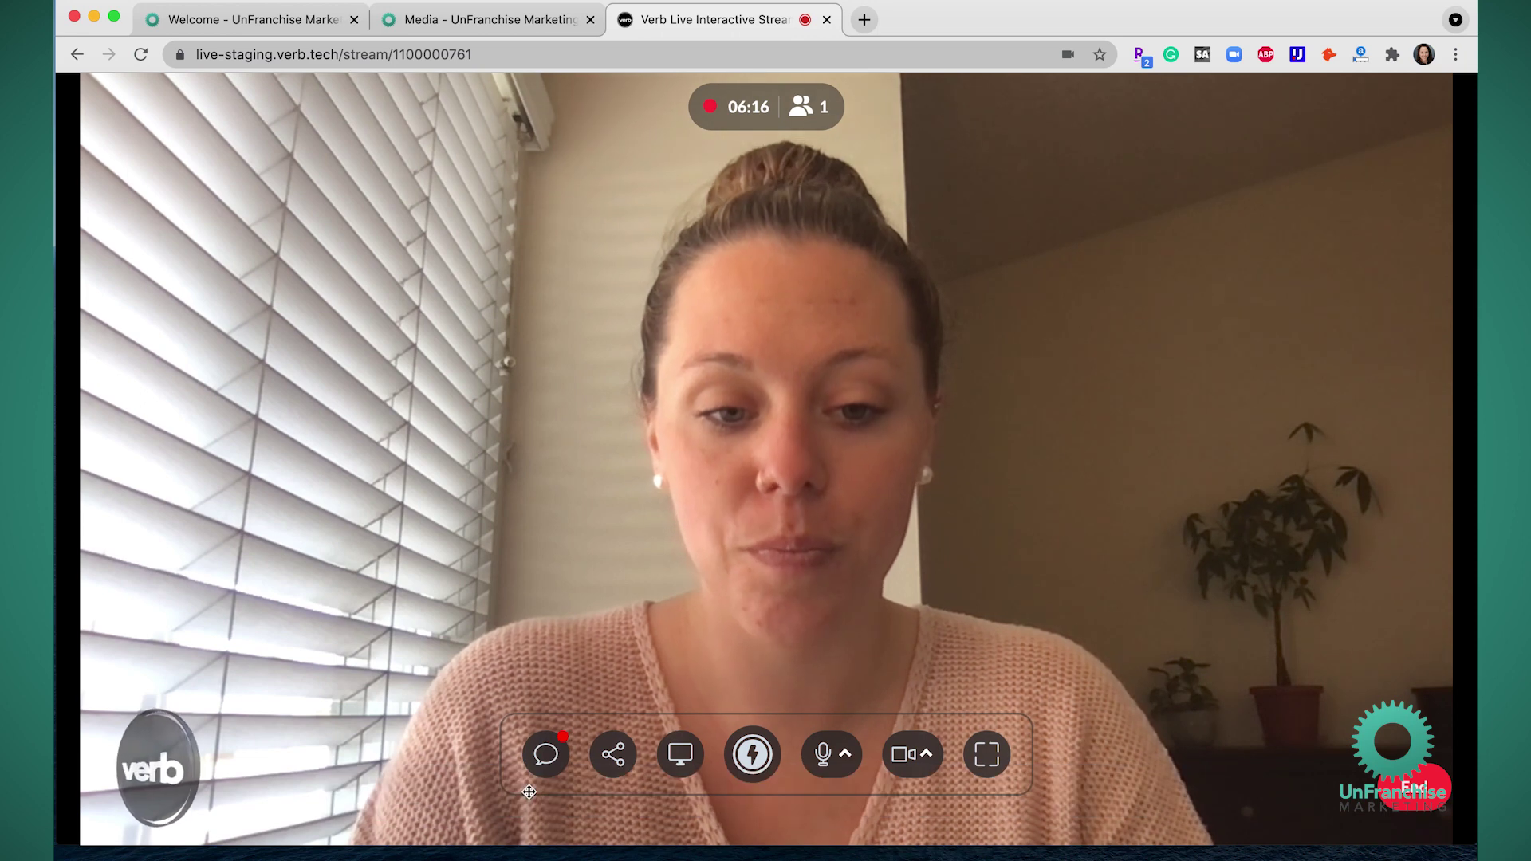
Open the live chat beside the Verb Live broadcast to see the host's join notice.
left_click(546, 754)
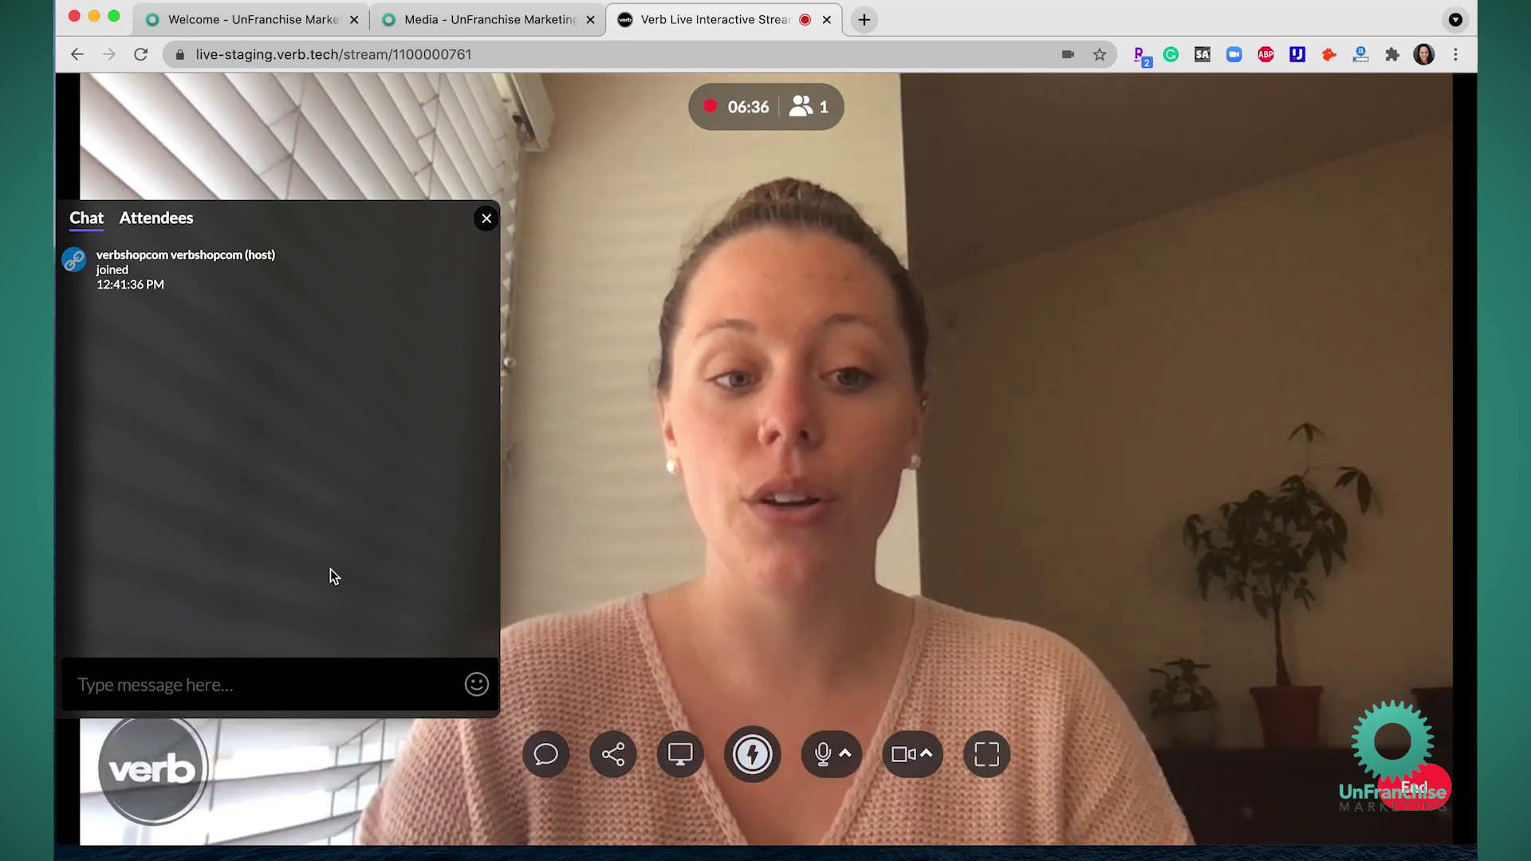
Check the attendees, close the side panel, and copy the stream's share link.
left_click(162, 220)
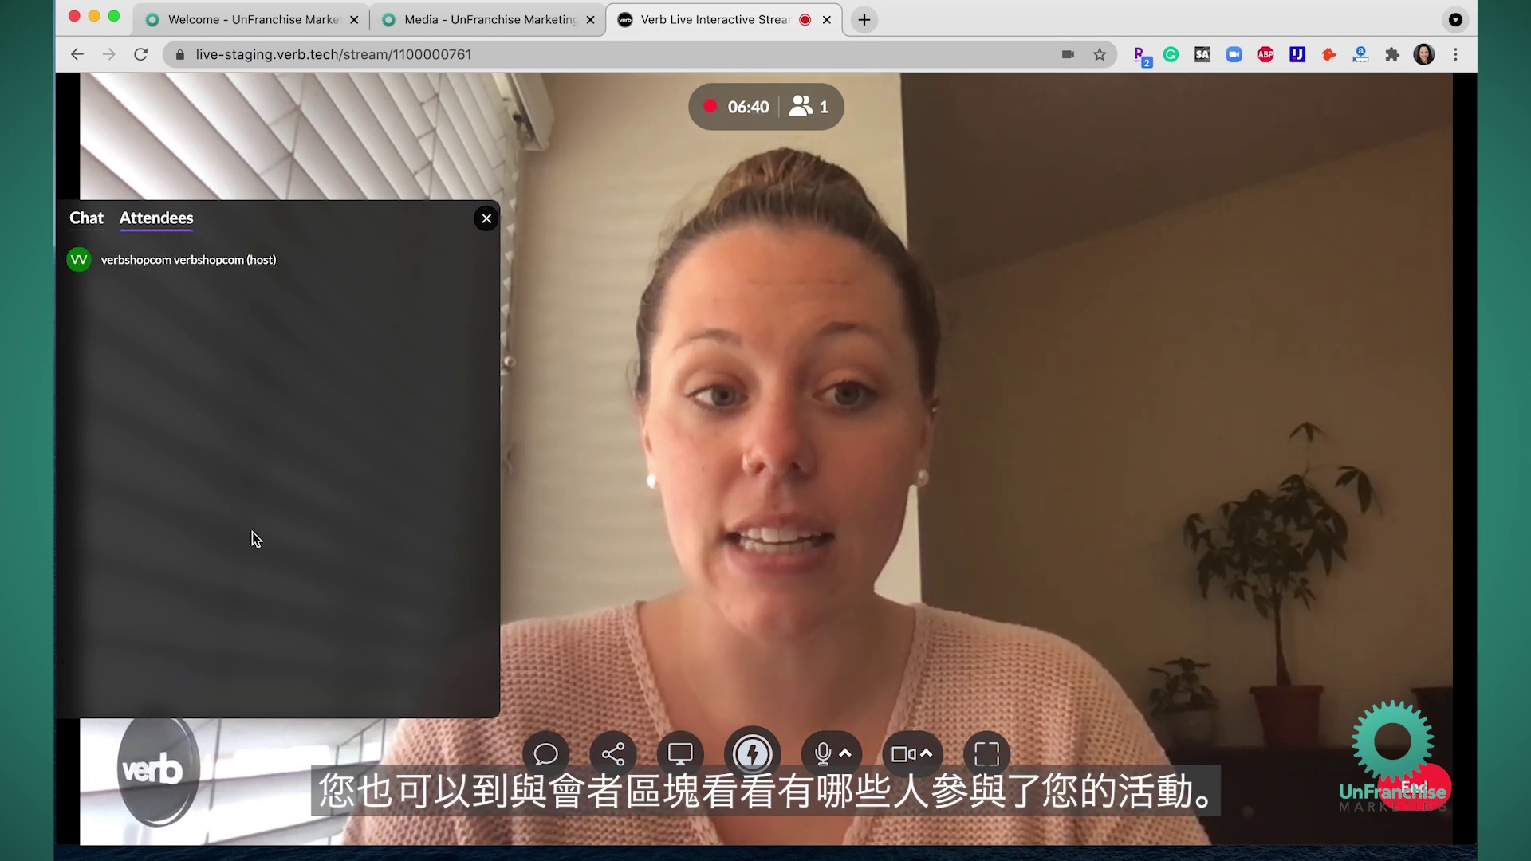
left_click(486, 220)
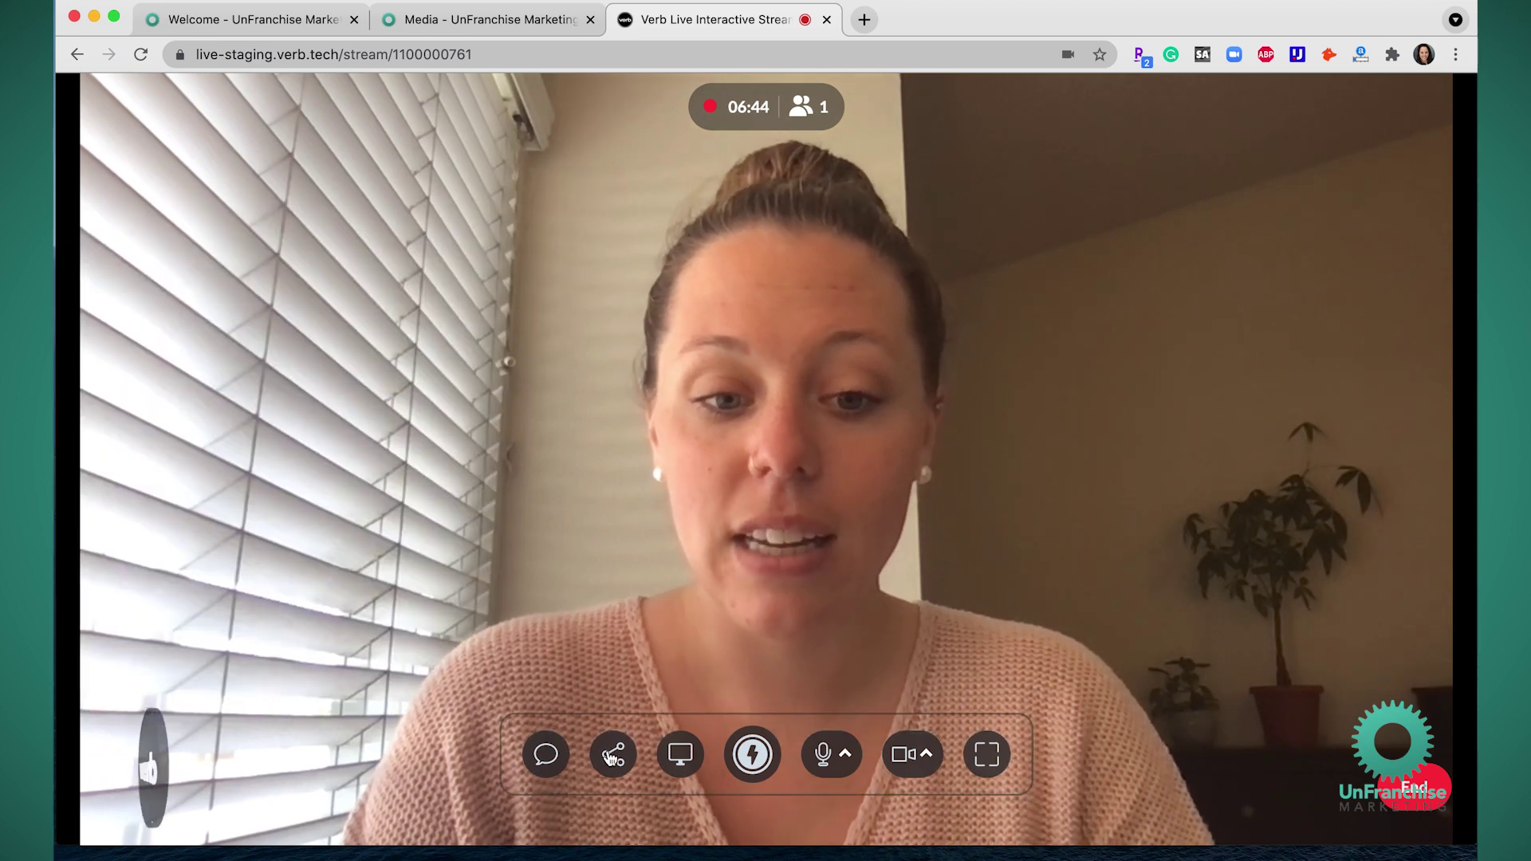
left_click(610, 750)
left_click(770, 680)
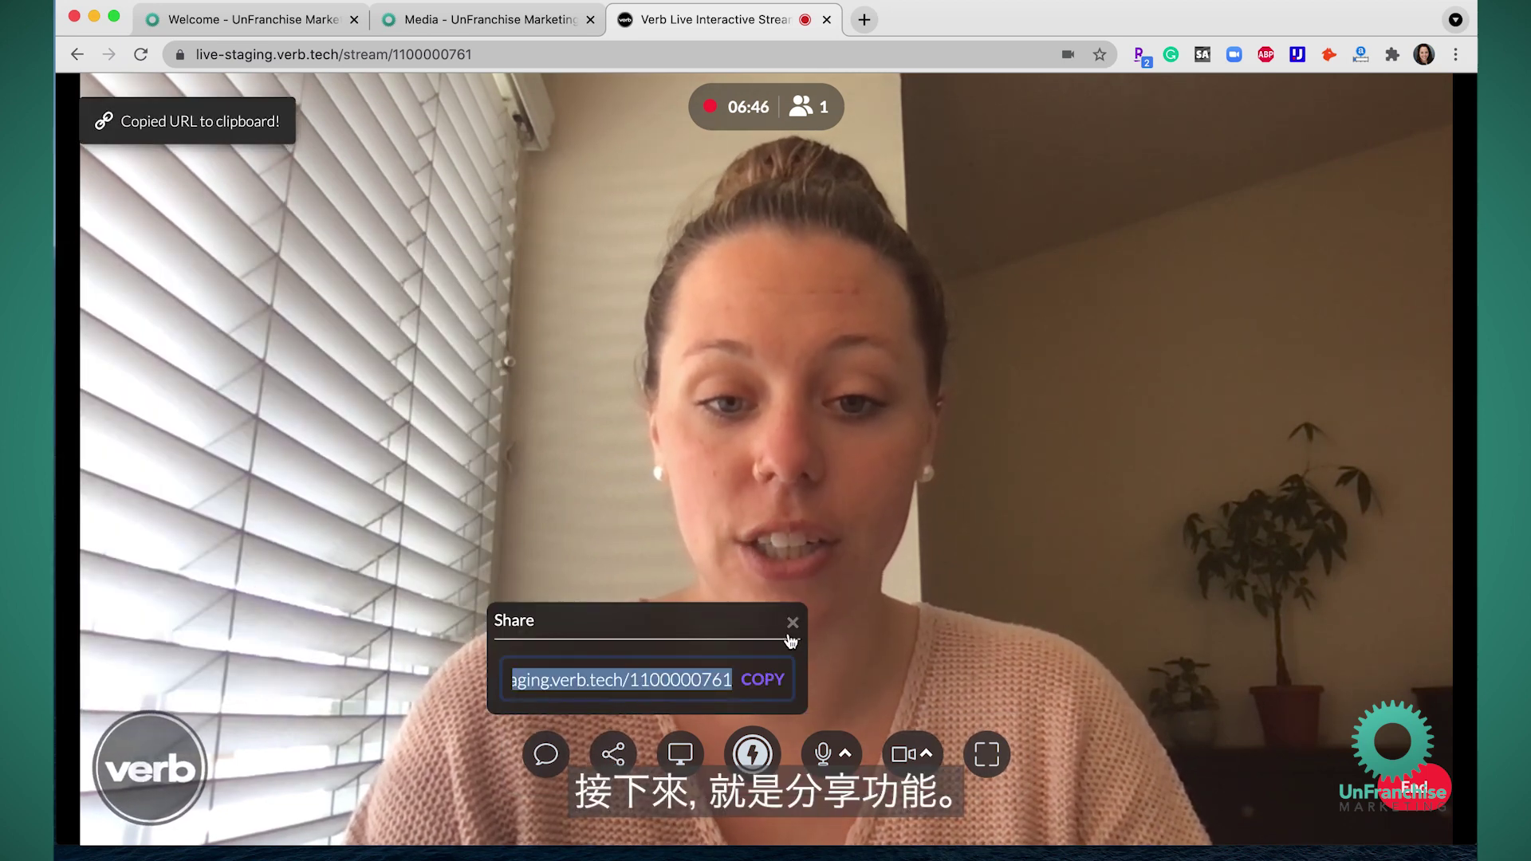
left_click(792, 623)
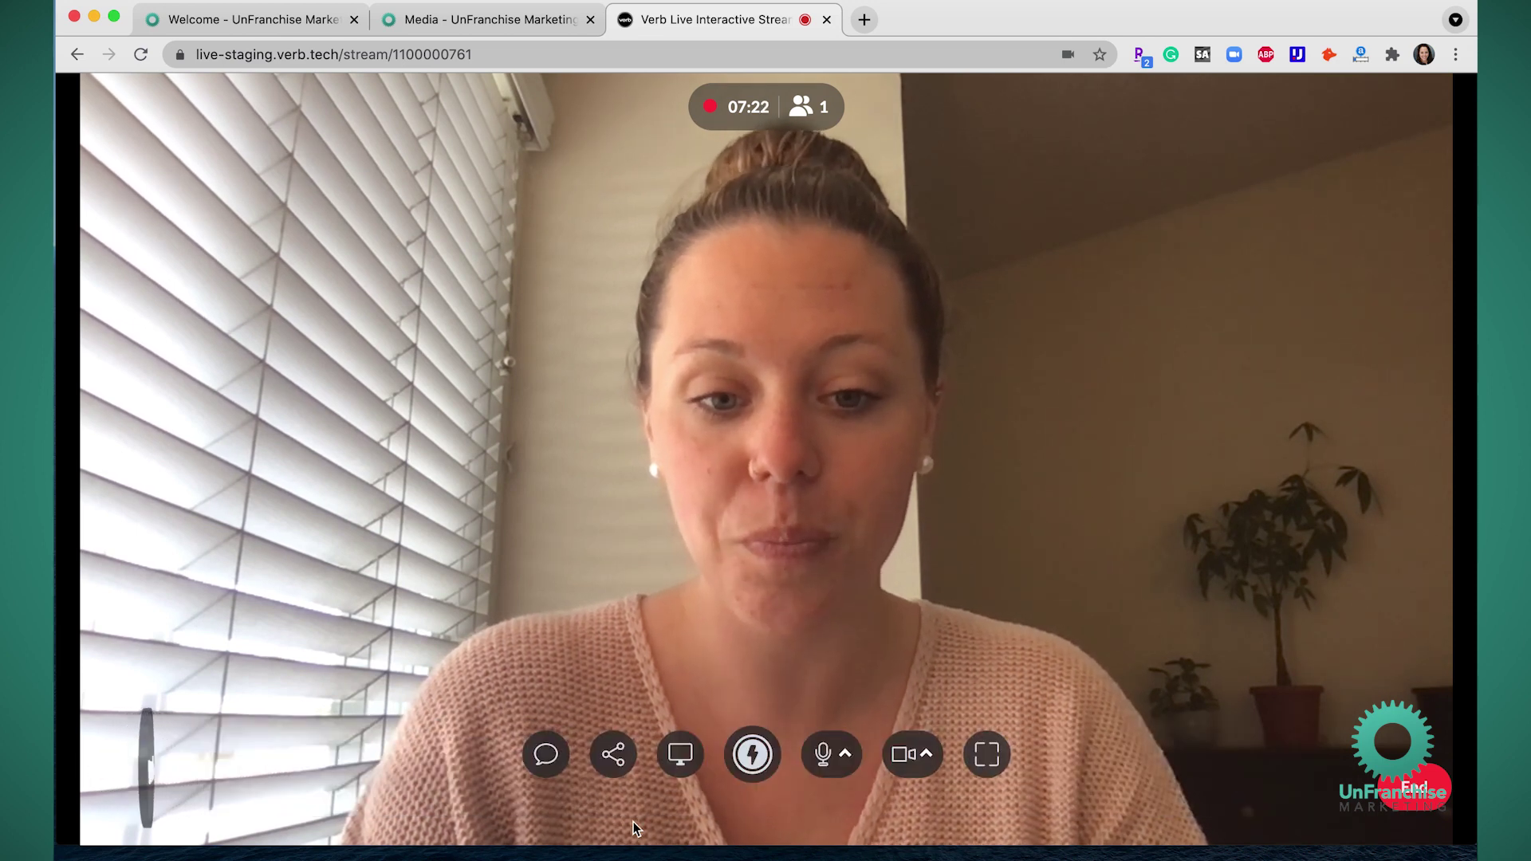
left_click(681, 764)
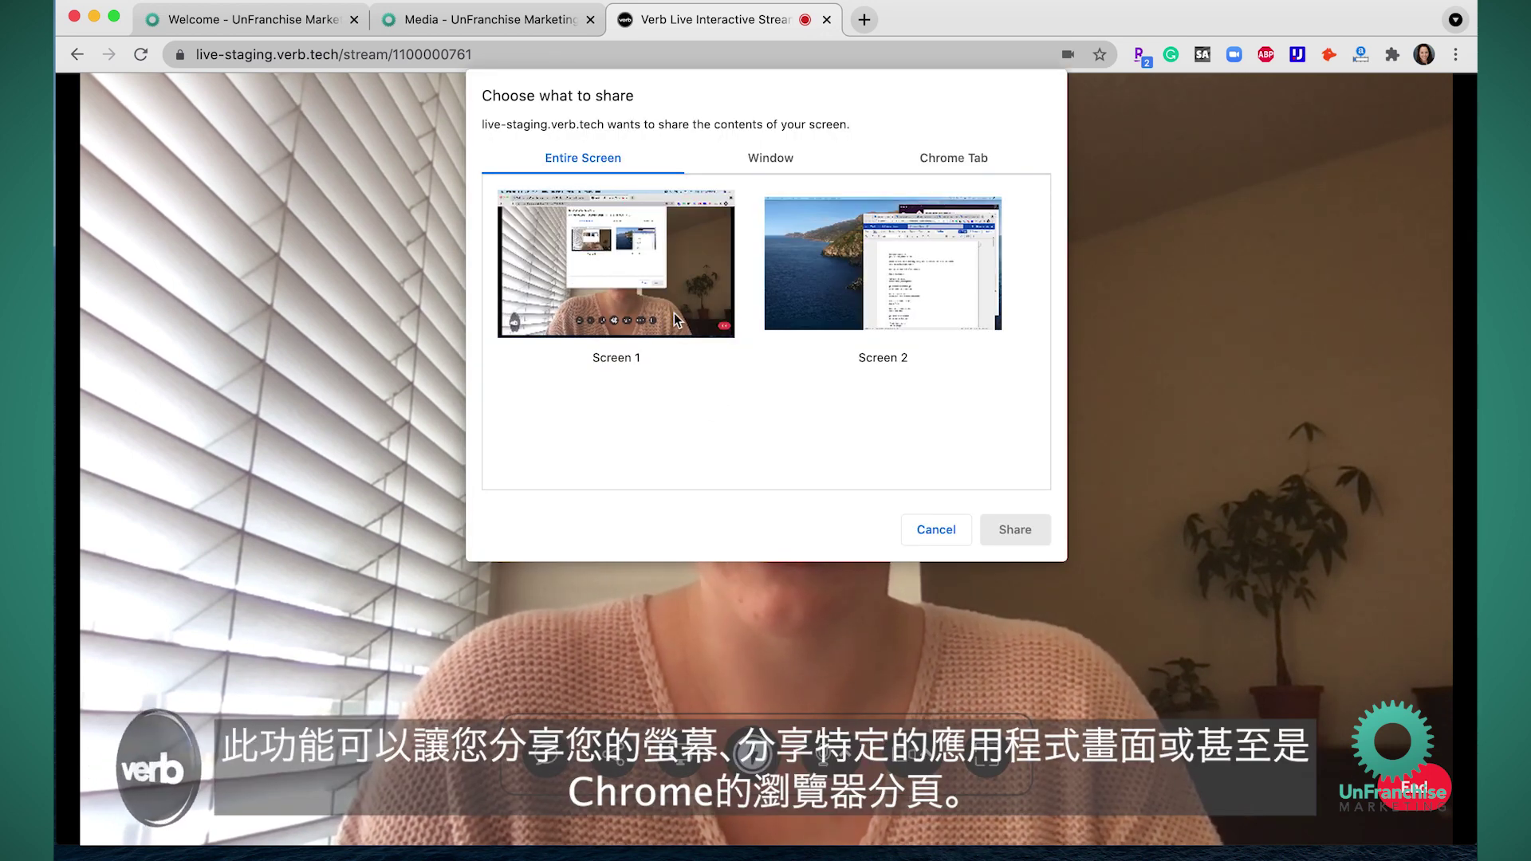
left_click(772, 158)
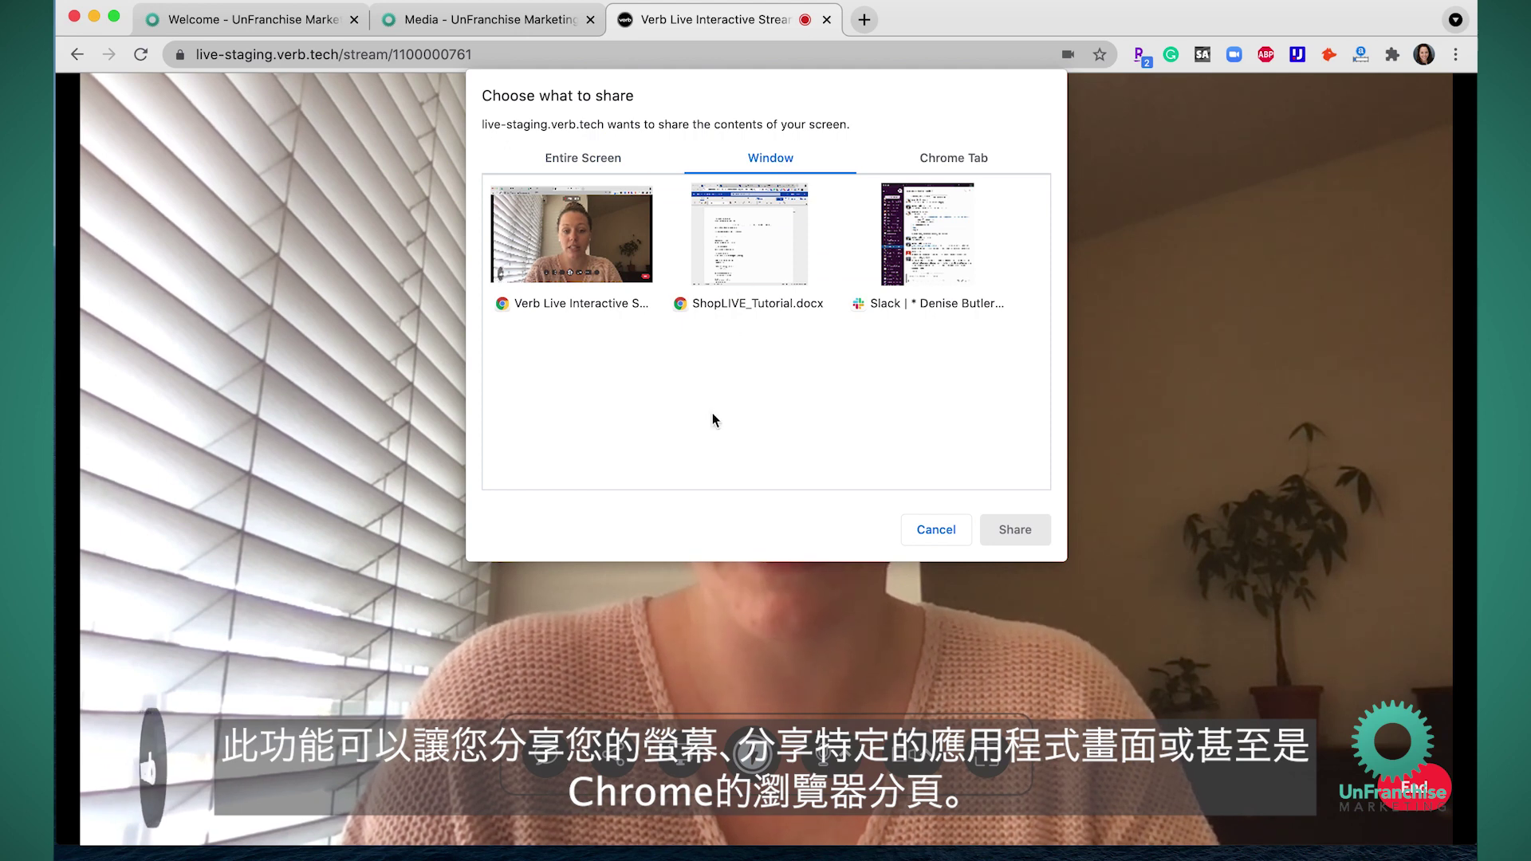
left_click(952, 158)
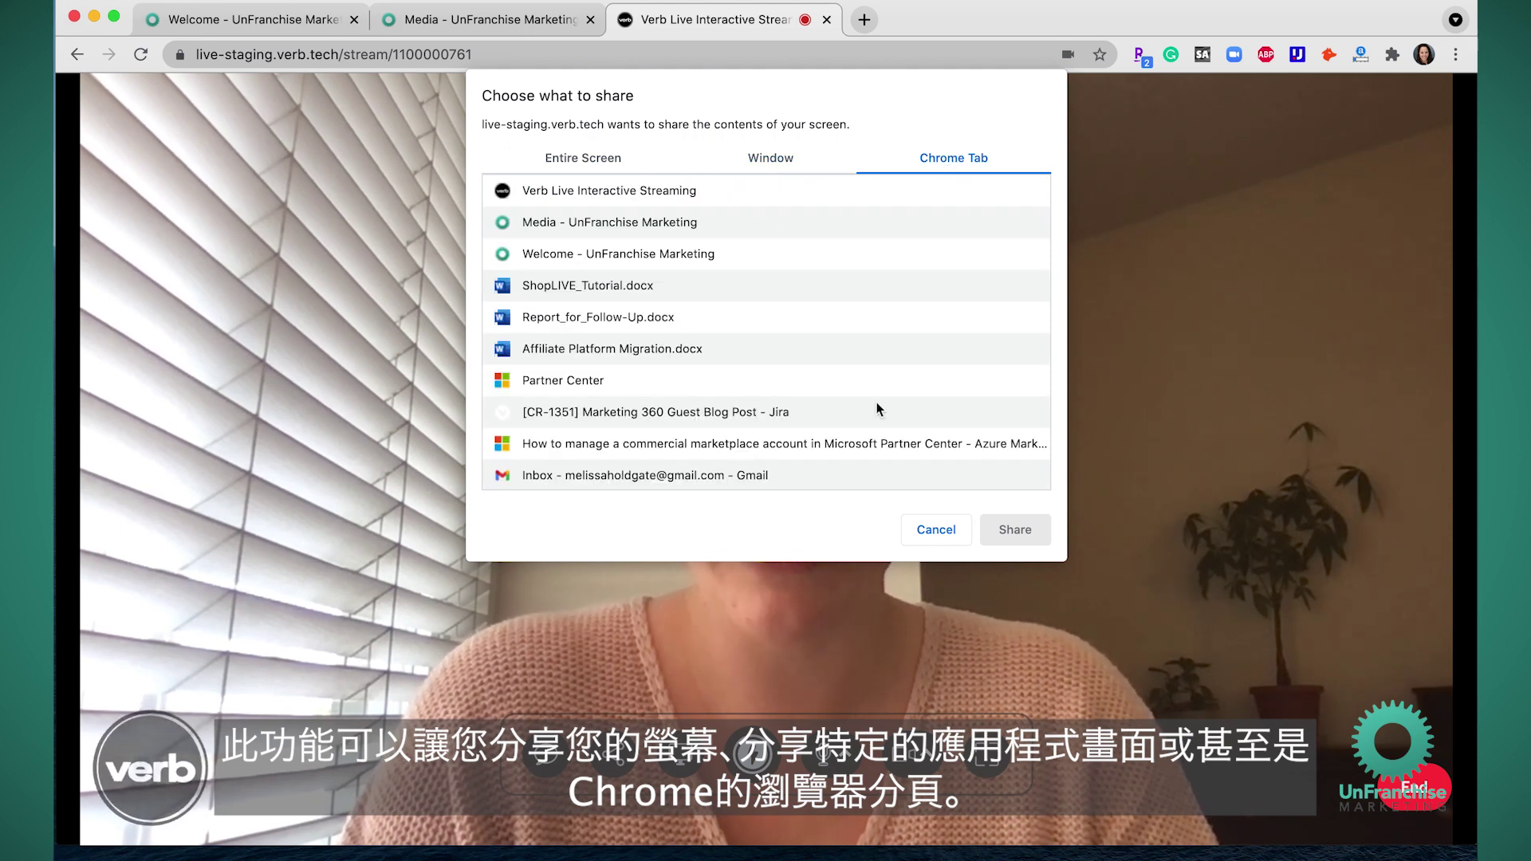
left_click(925, 529)
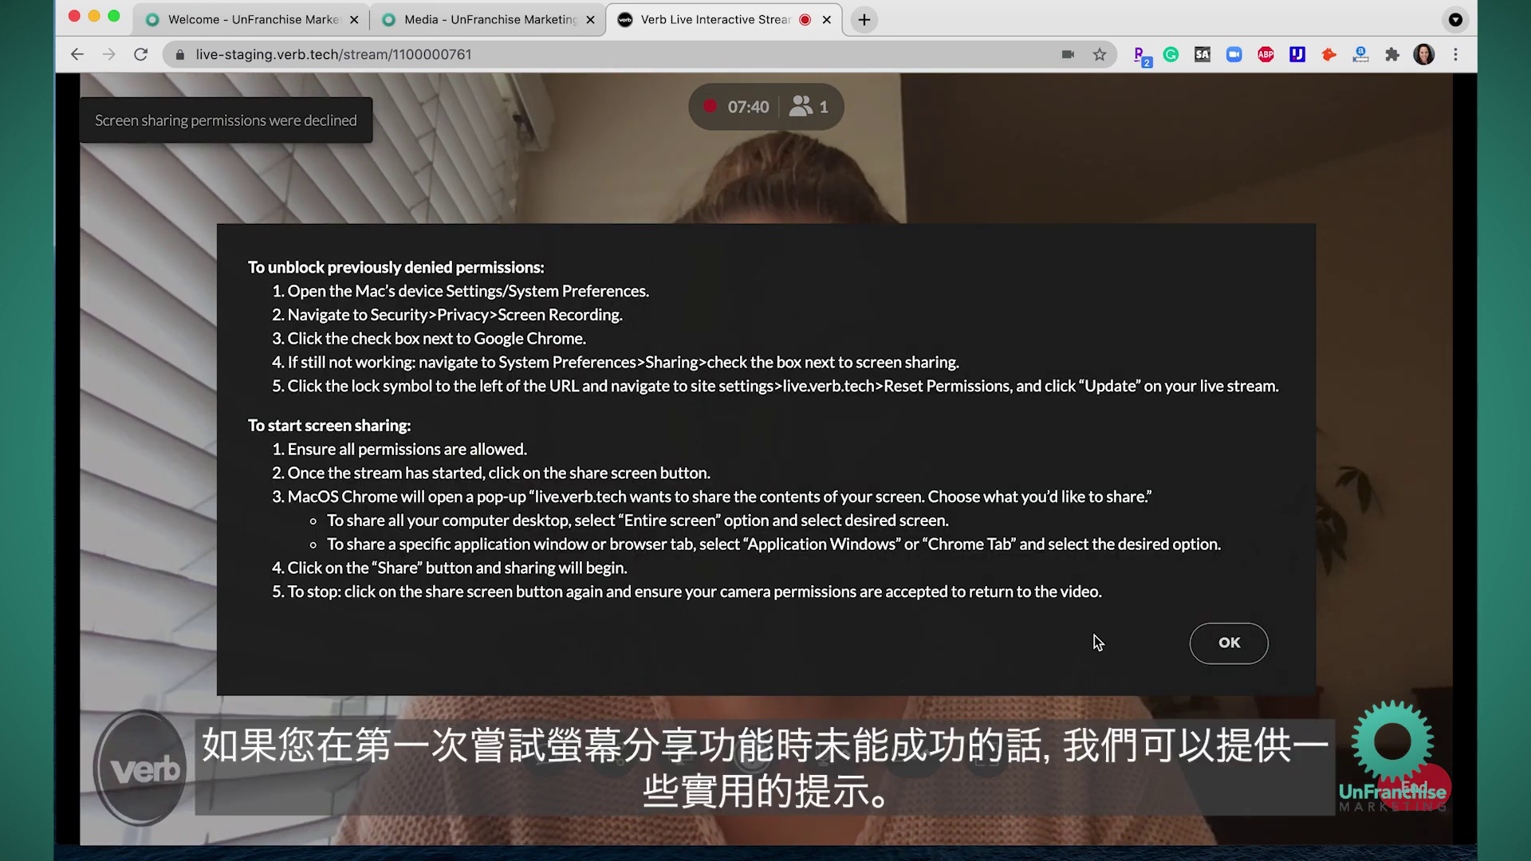
left_click(1229, 658)
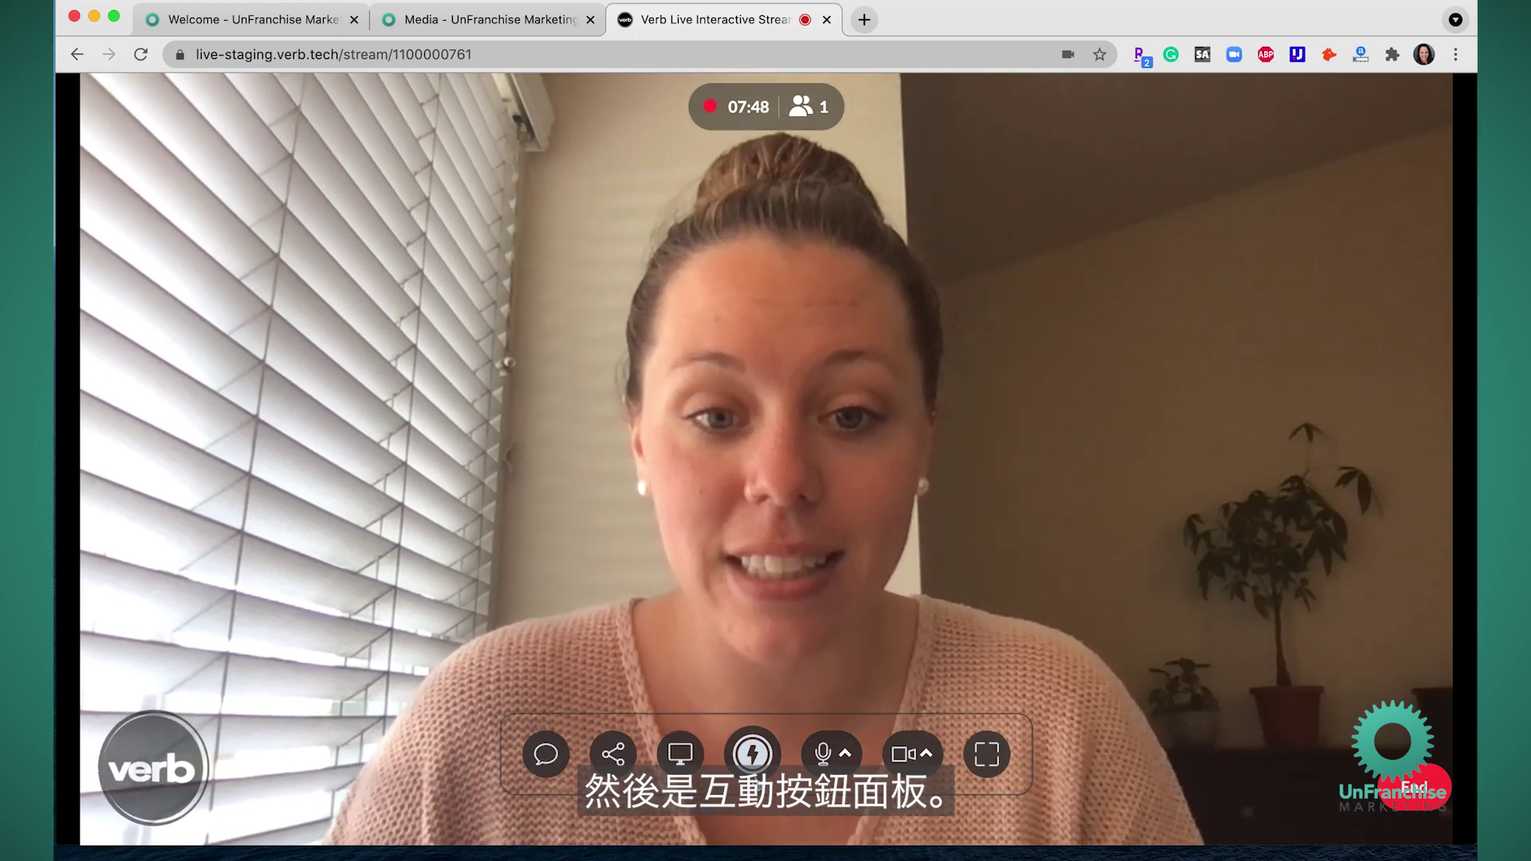
Mute the microphone and review the audio device choices.
left_click(752, 753)
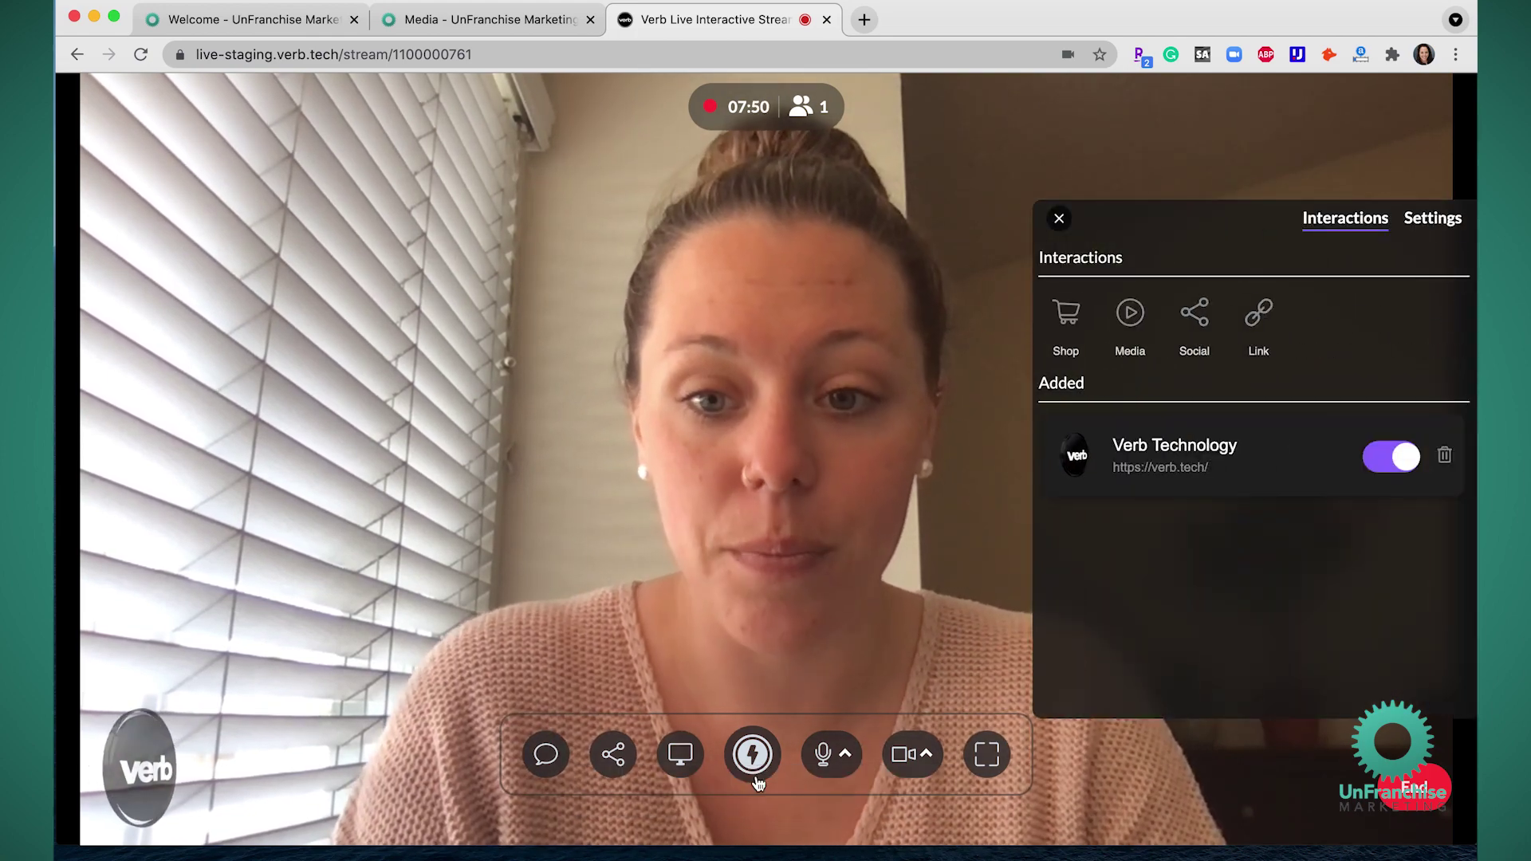
left_click(752, 754)
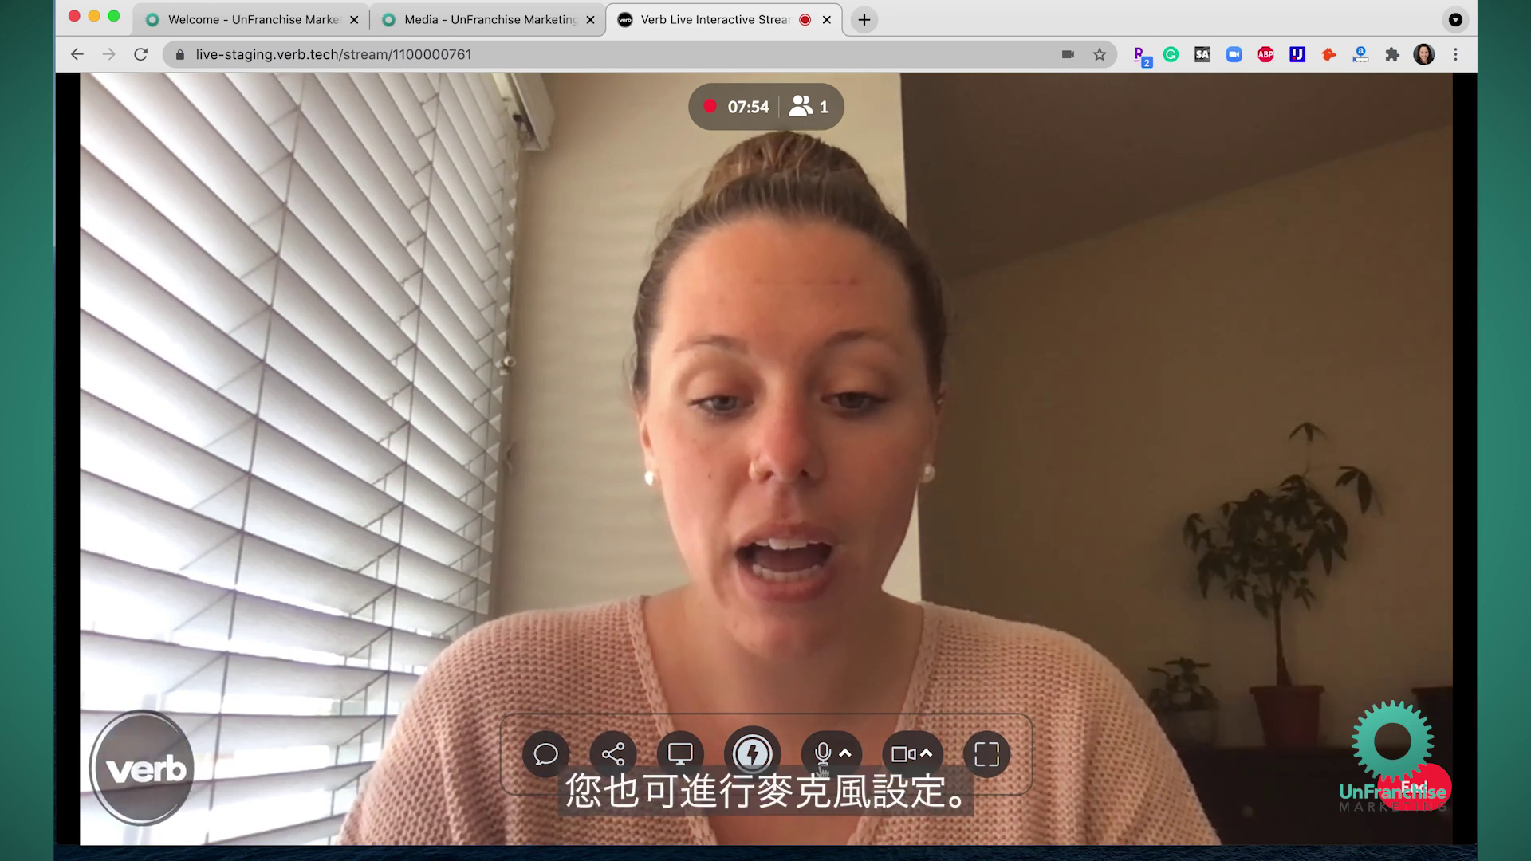
left_click(822, 754)
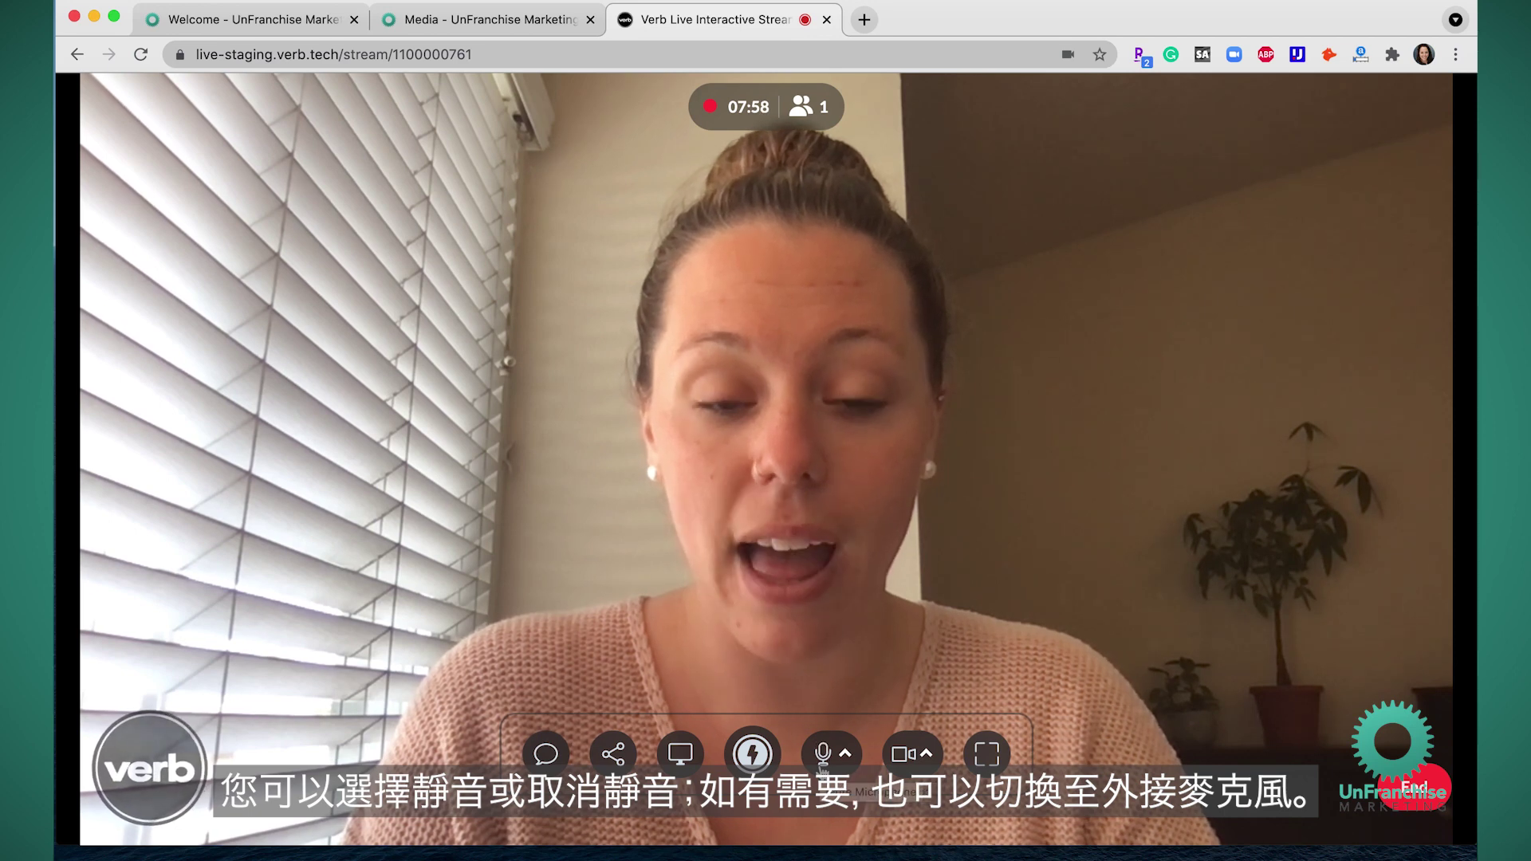
left_click(847, 756)
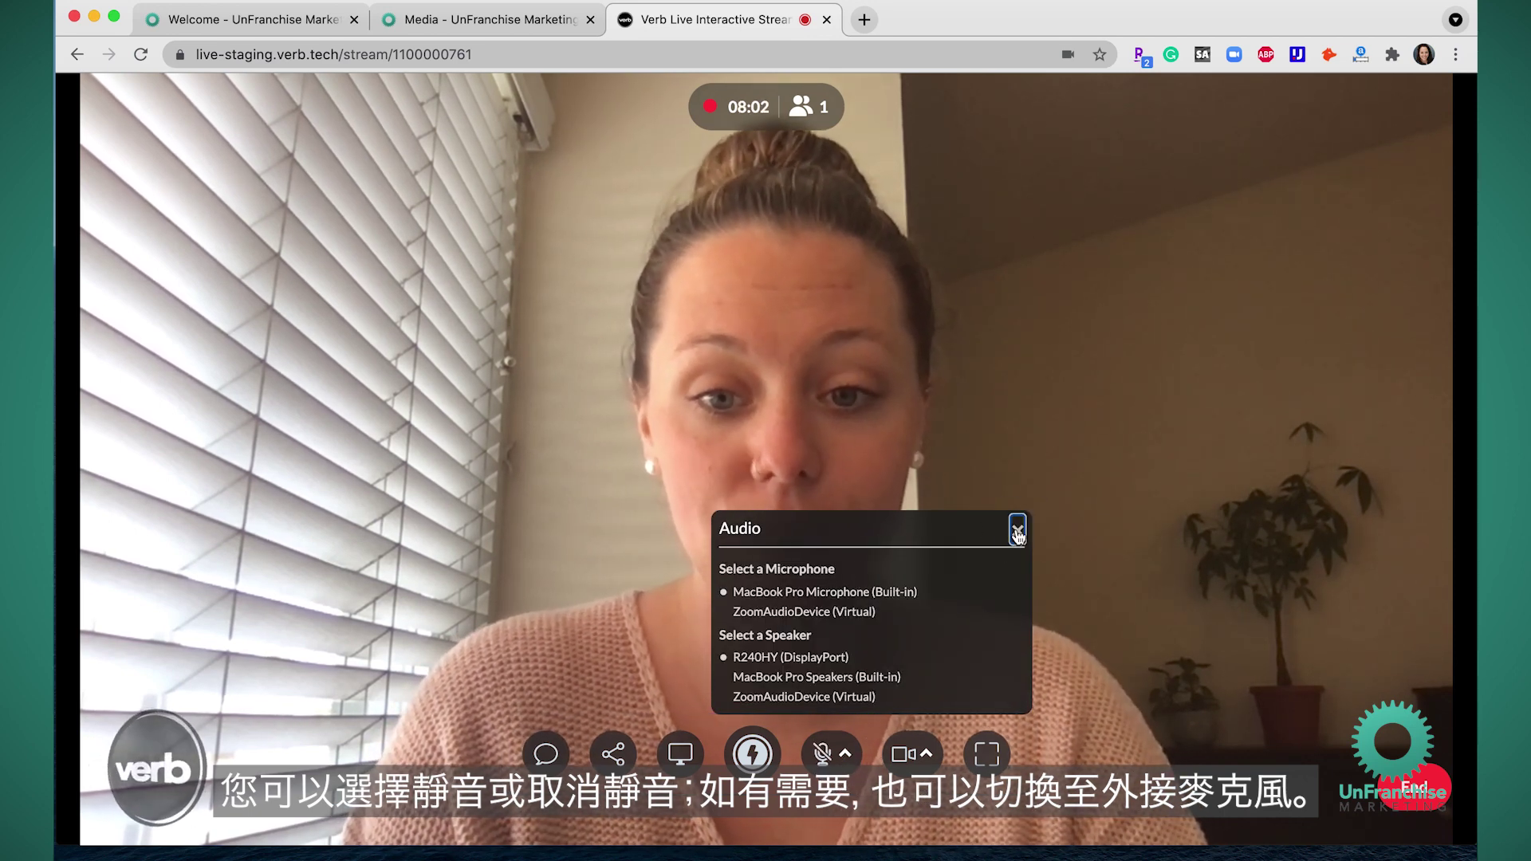
left_click(1018, 532)
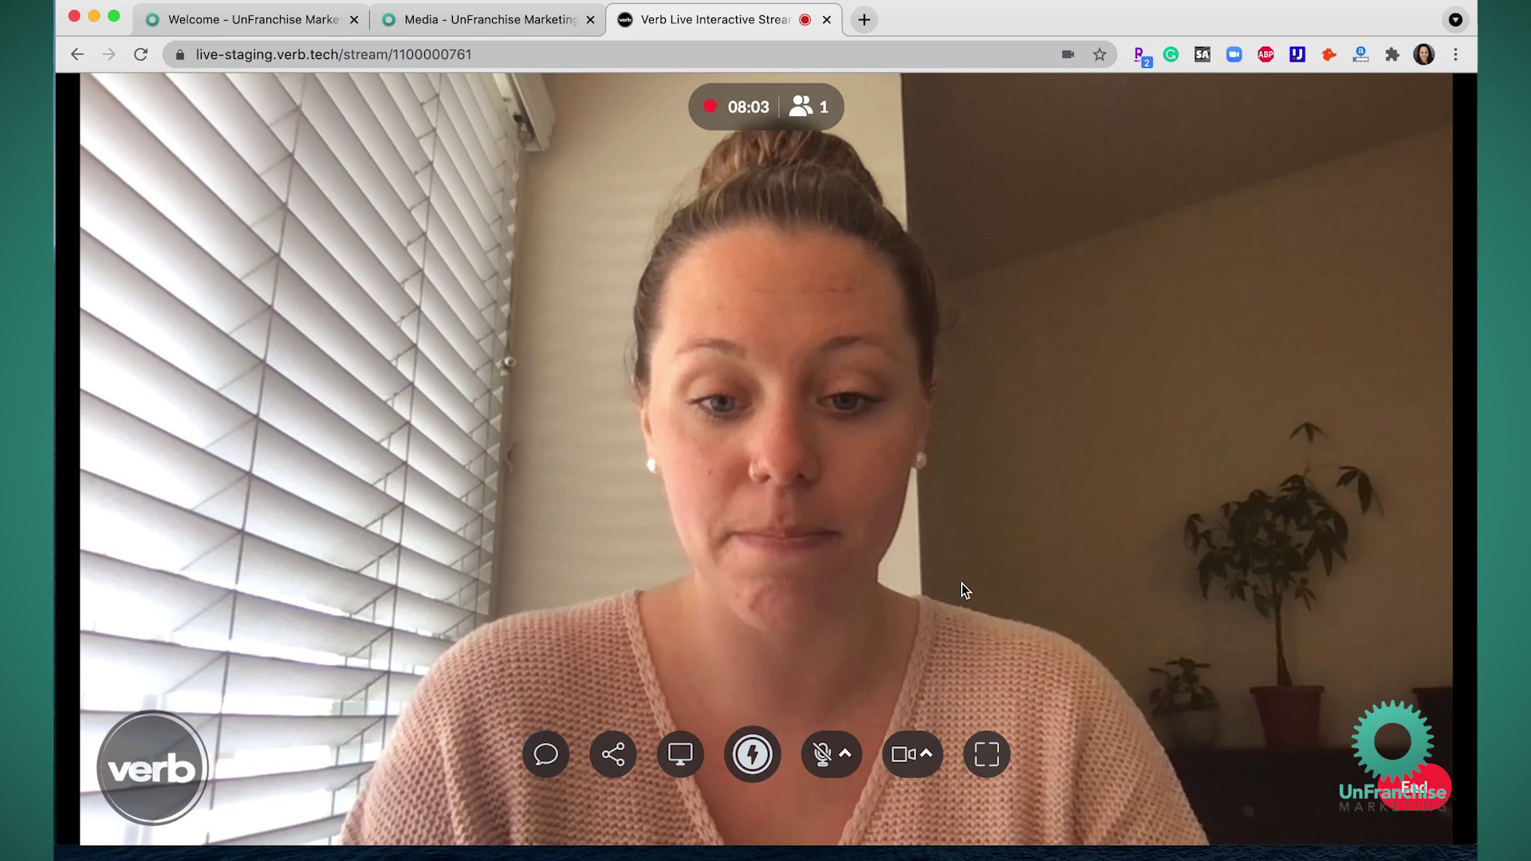
Turn the camera off and back on, and check the camera list (FaceTime HD Camera only).
left_click(903, 758)
left_click(903, 757)
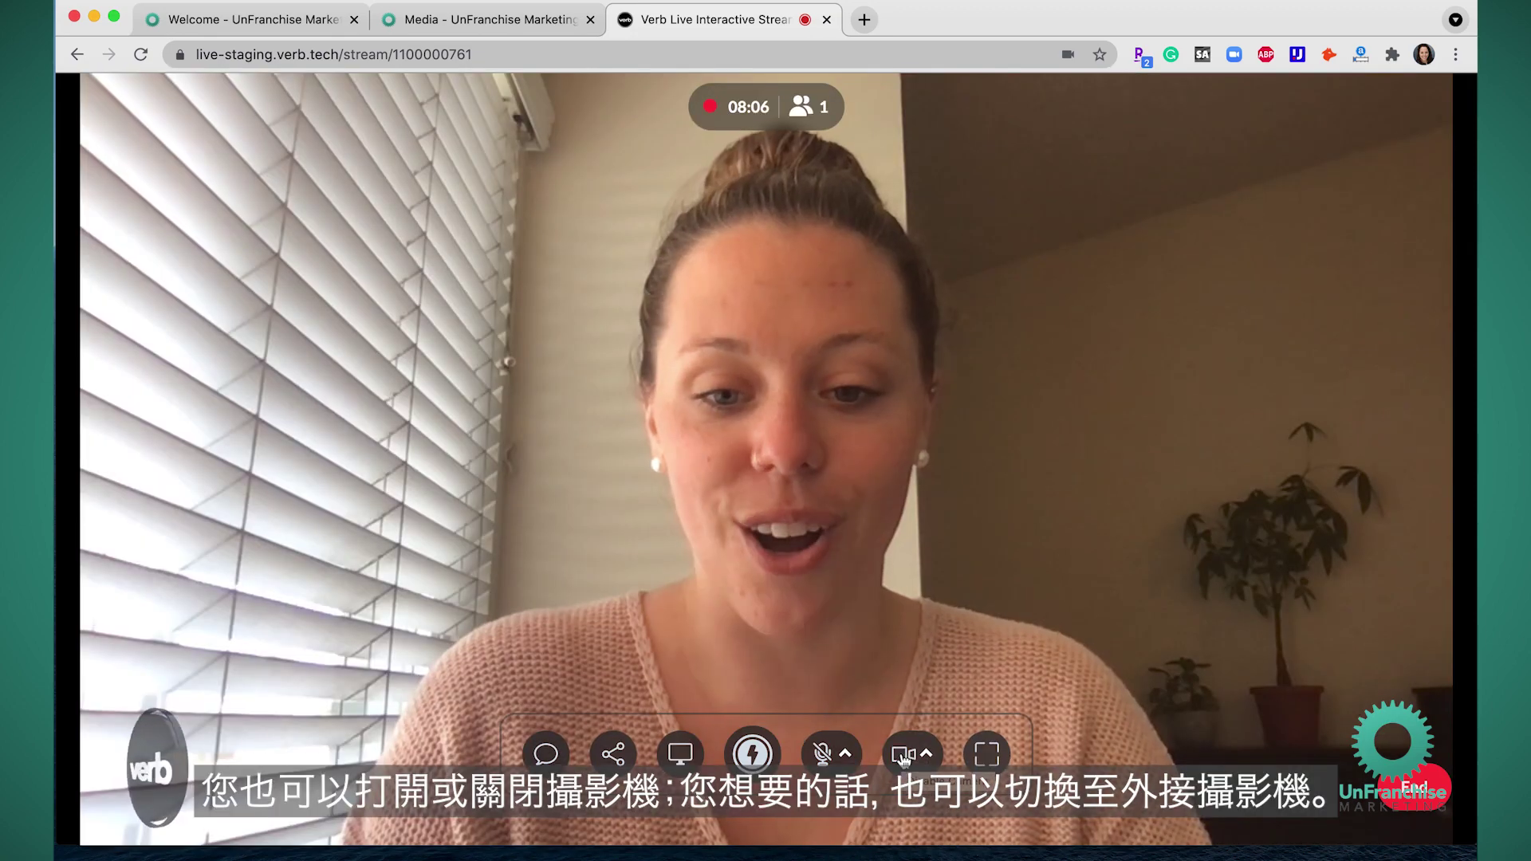
left_click(927, 755)
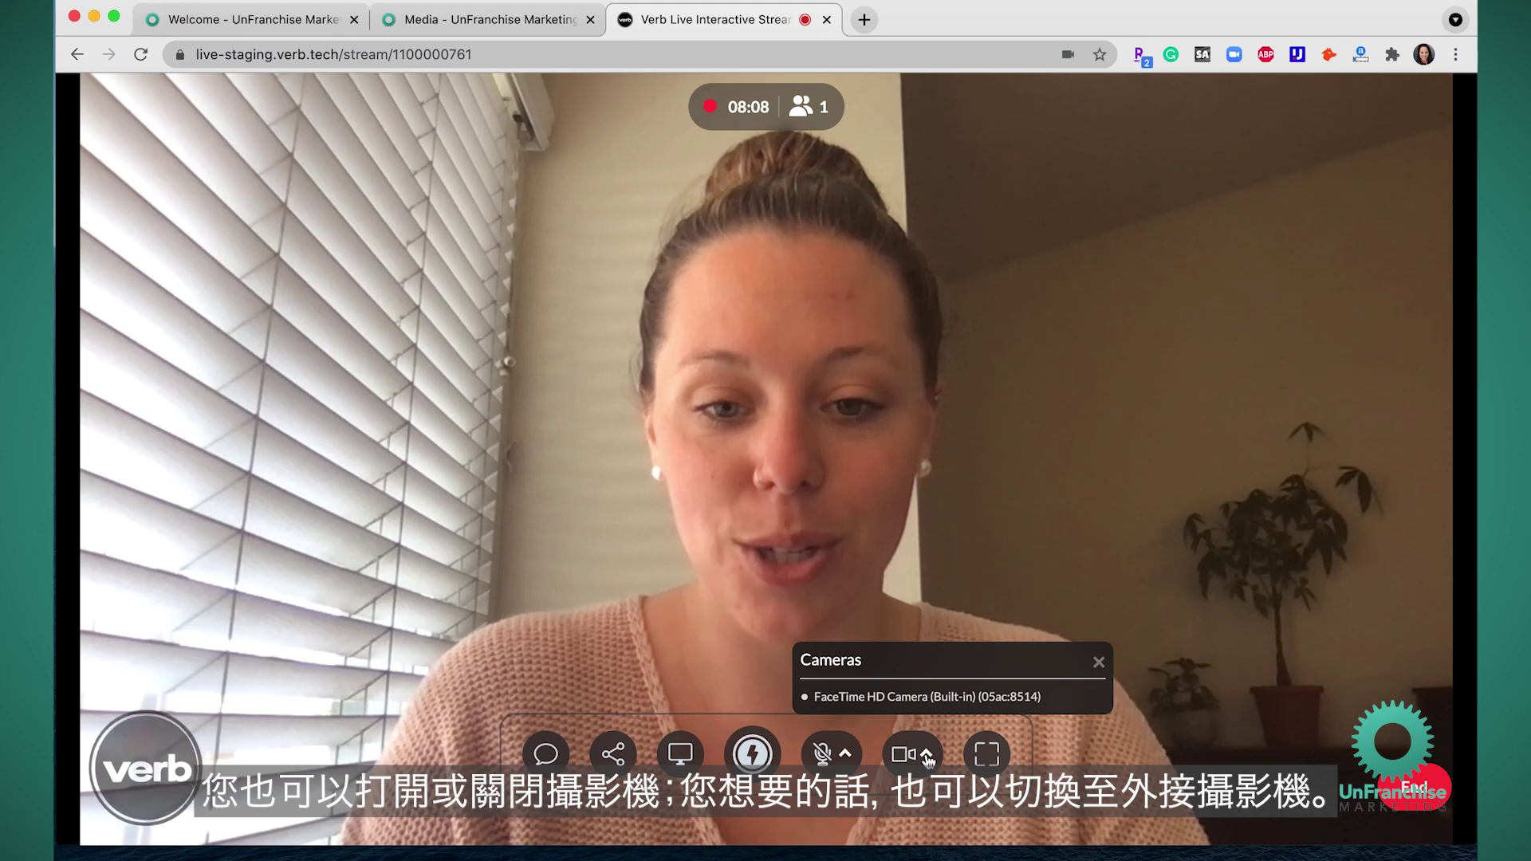
left_click(927, 756)
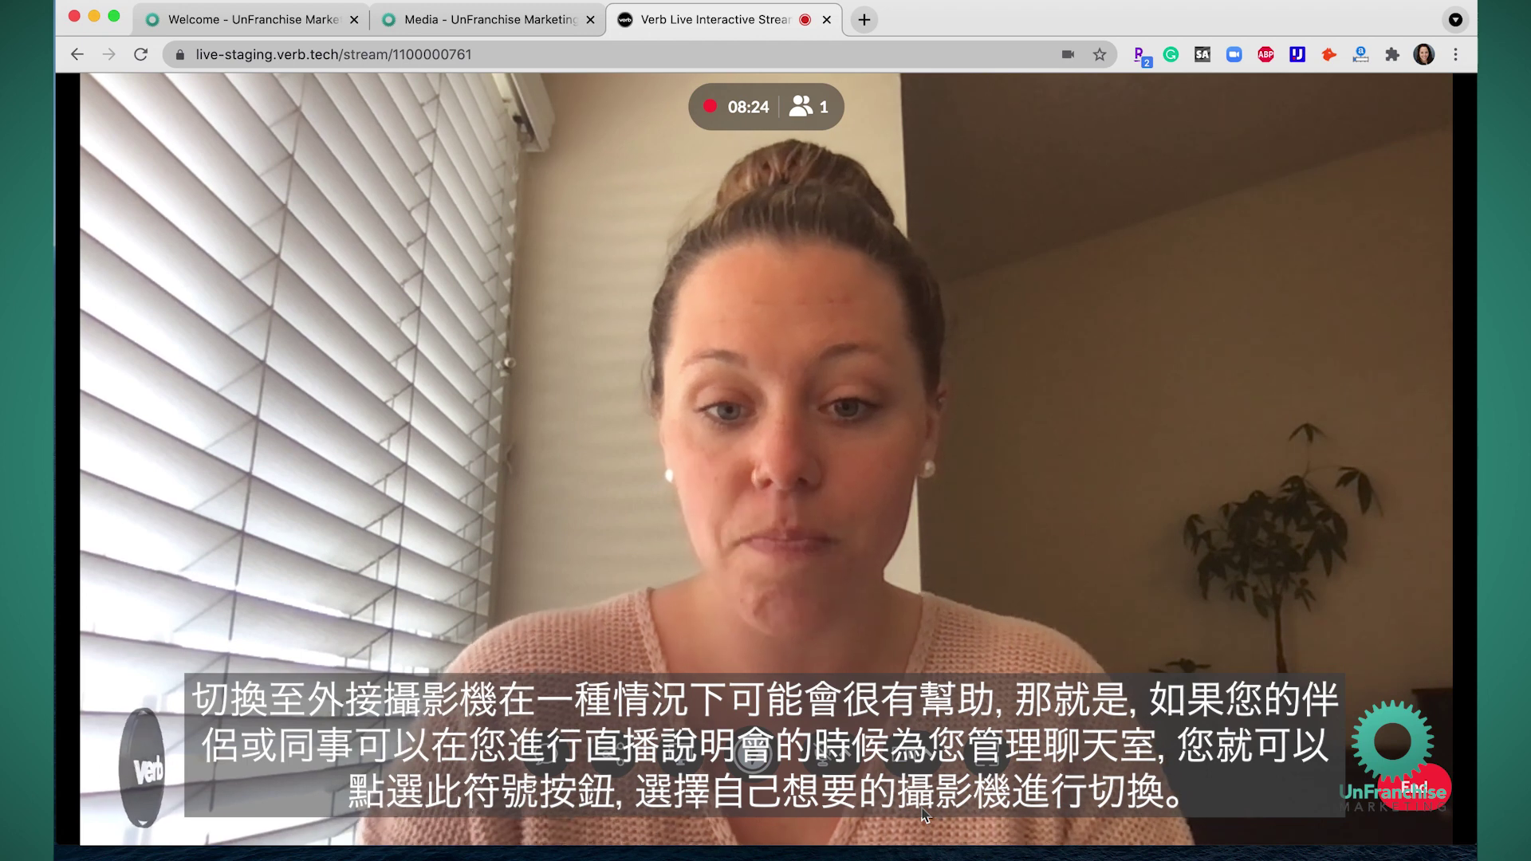
left_click(929, 756)
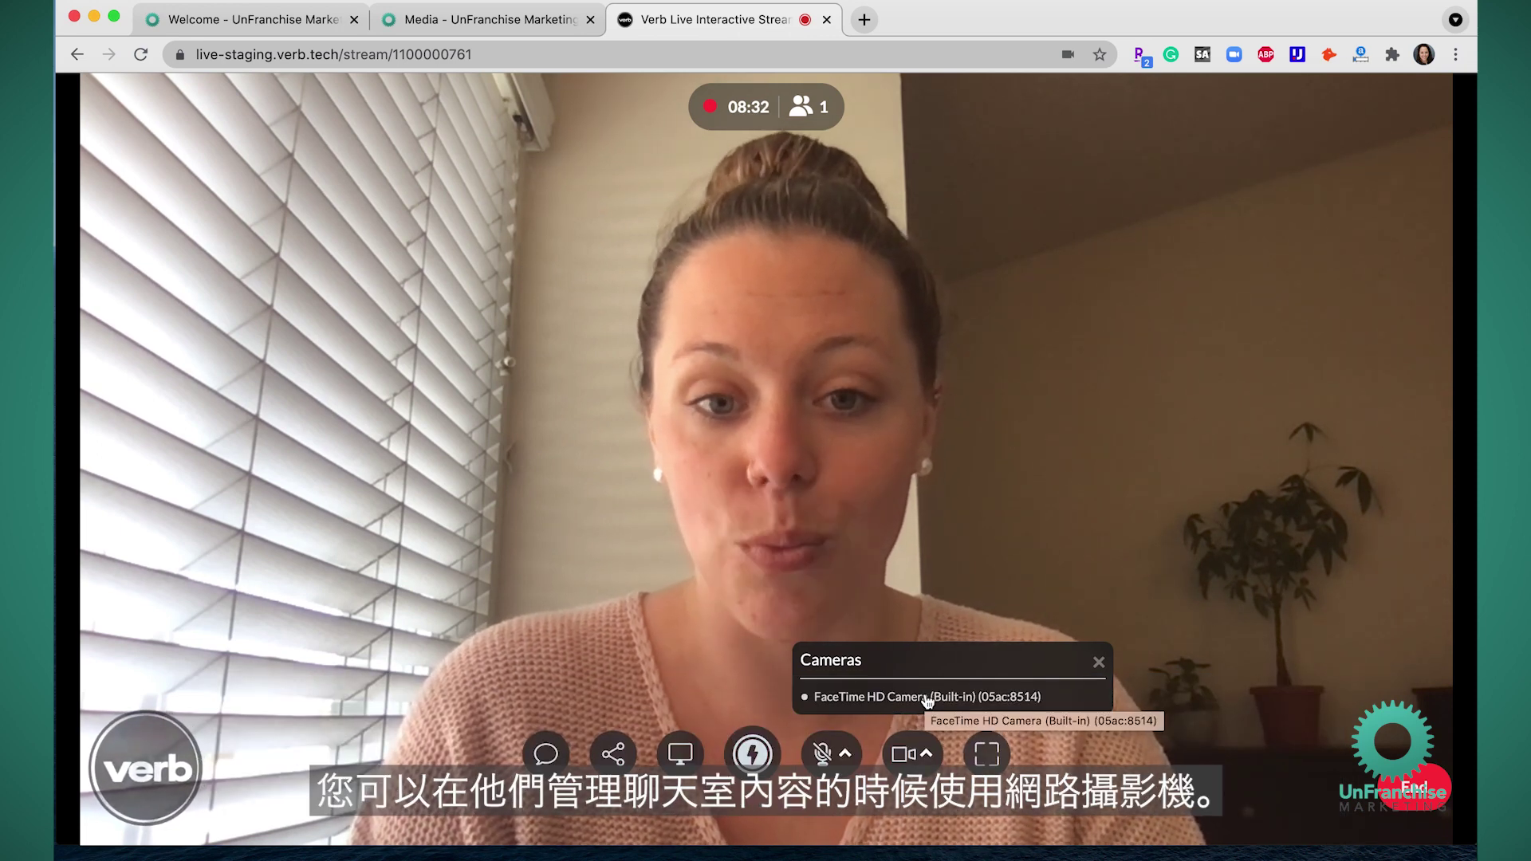
left_click(1098, 661)
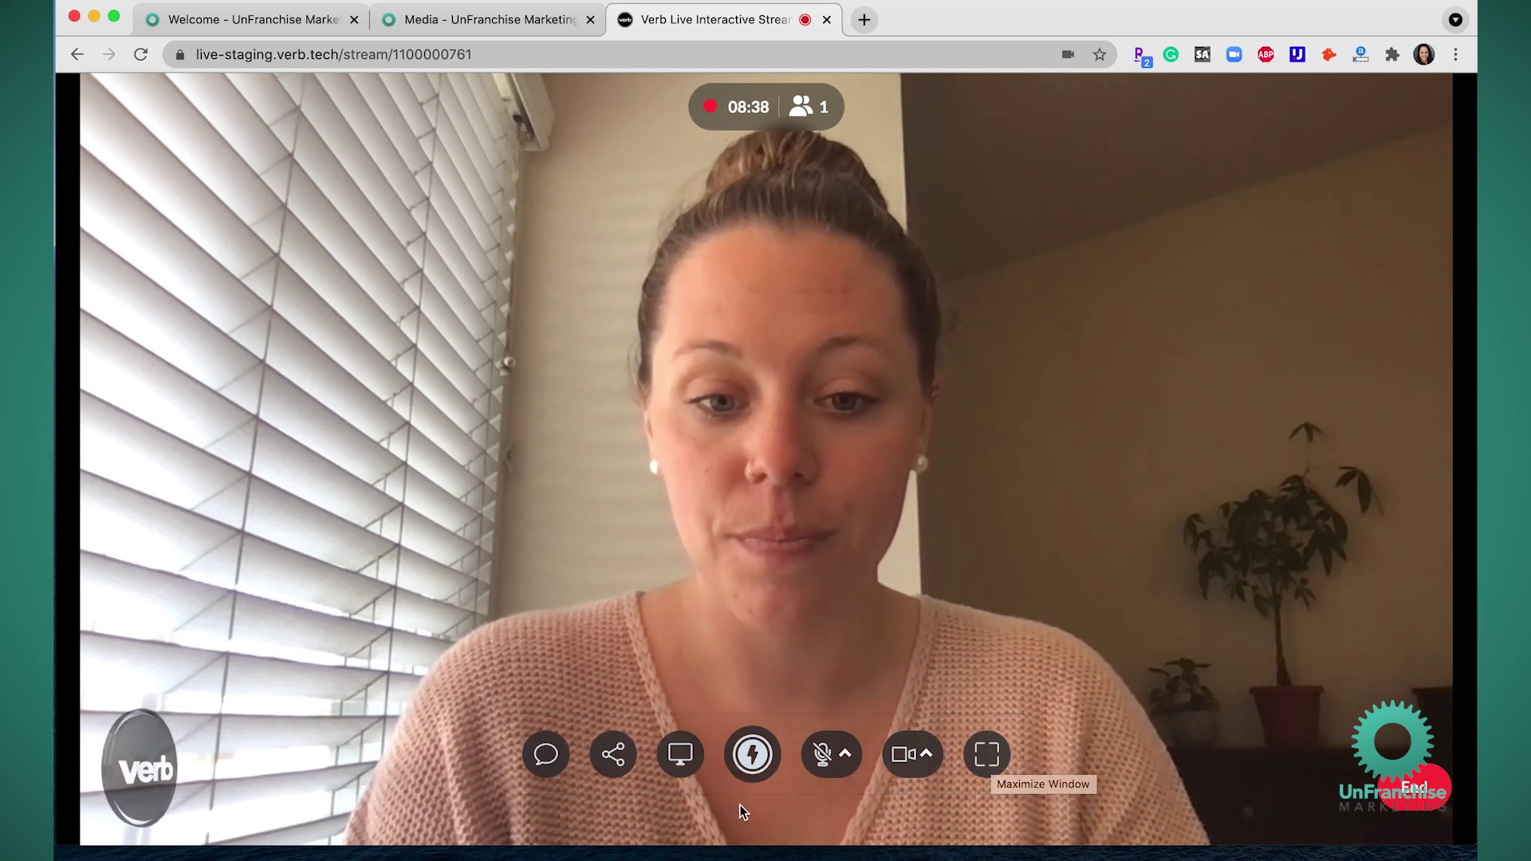
Reopen the Interactions panel showing Shop, Media, Social, Link and the Verb Technology link.
left_click(753, 755)
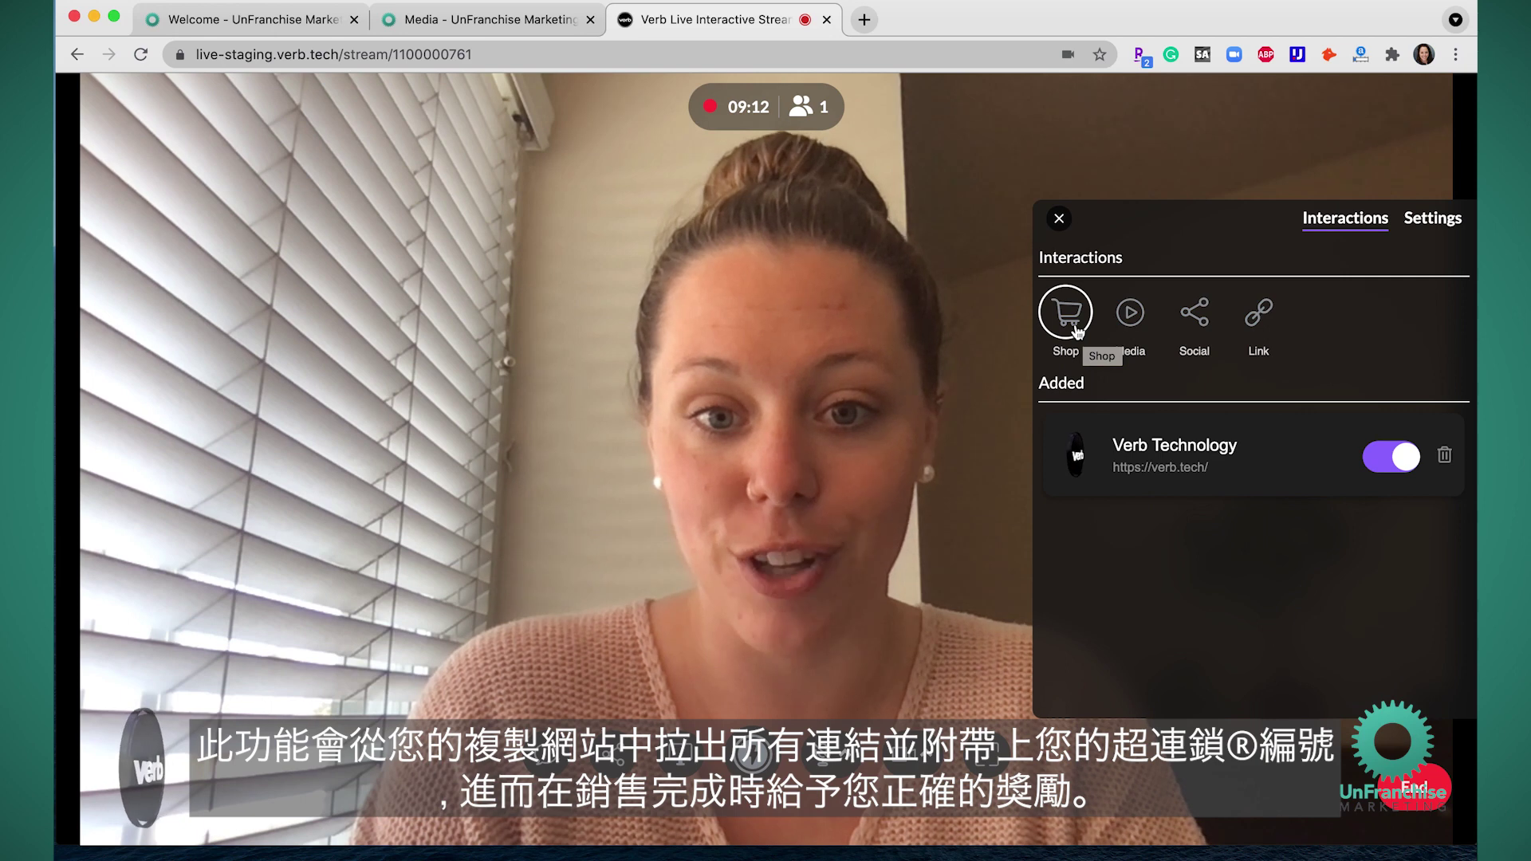
Choose SHOP.COM as the shop site, select Ultimate Aloe, and publish its $27.95 card.
left_click(1077, 331)
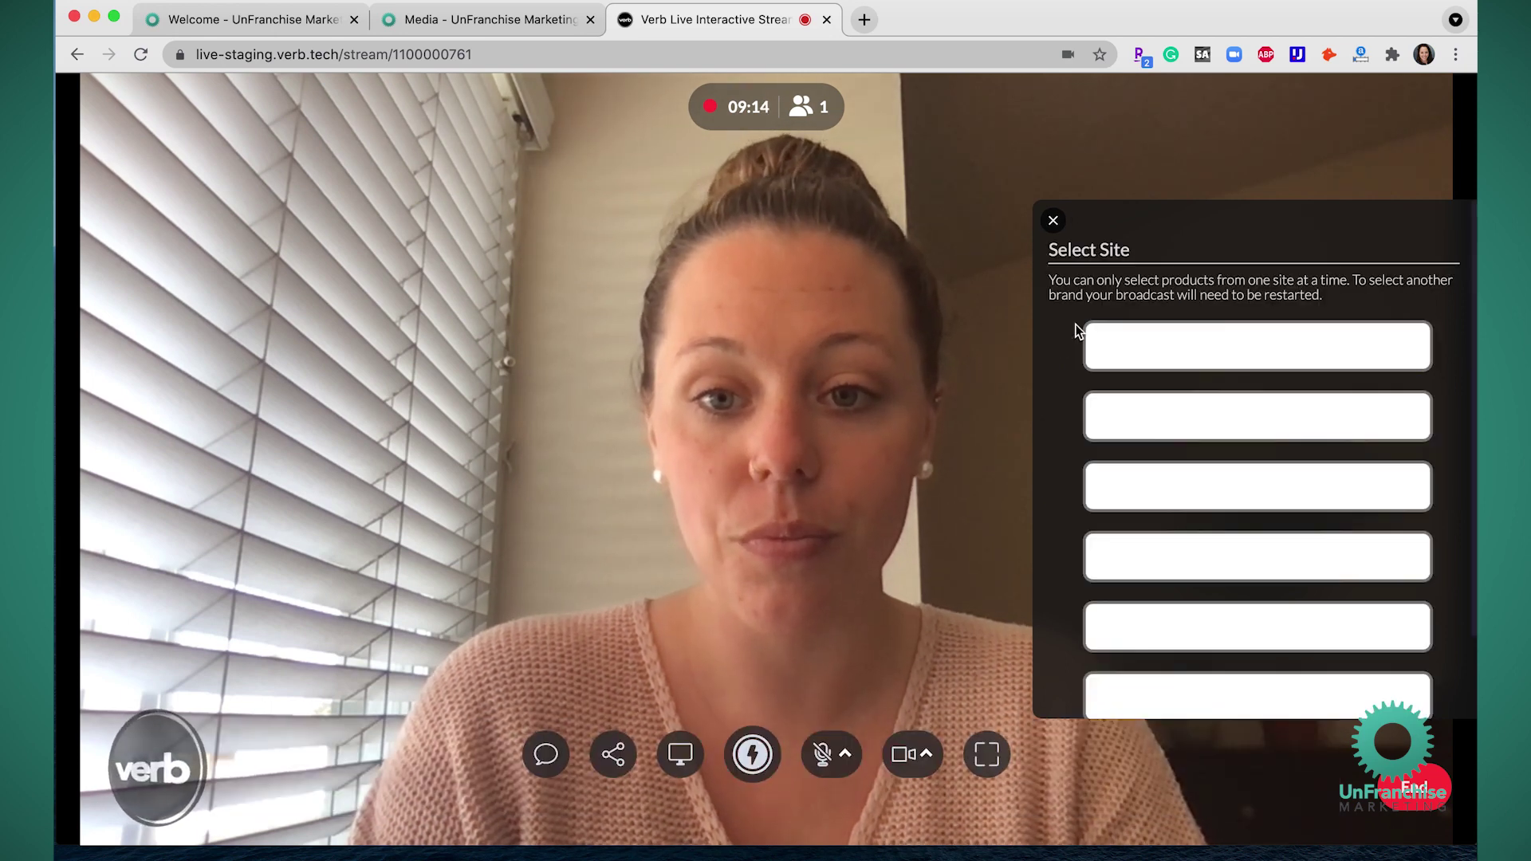
left_click(1139, 359)
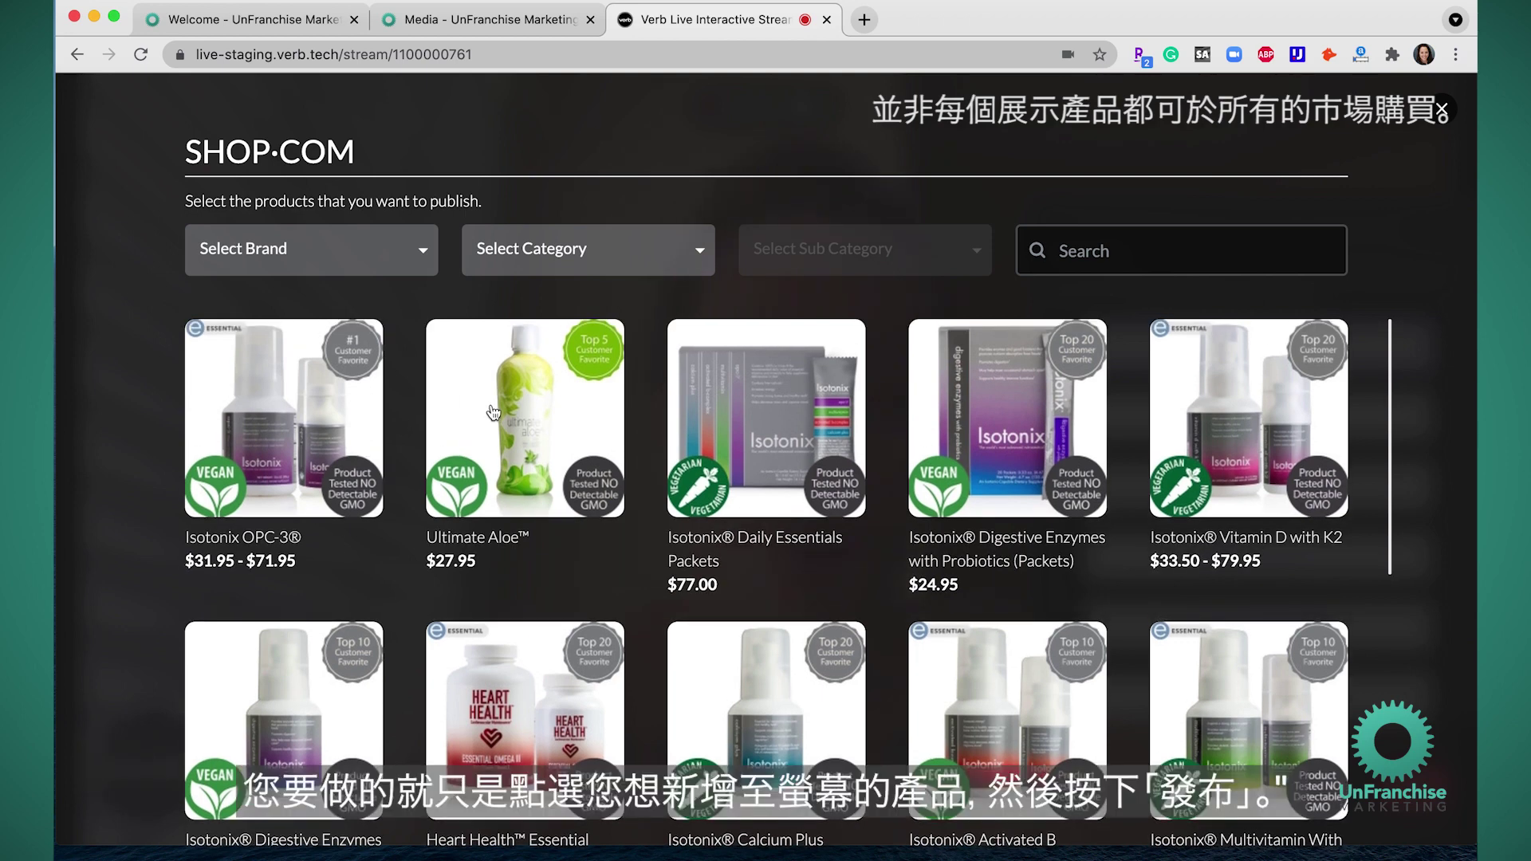
left_click(494, 412)
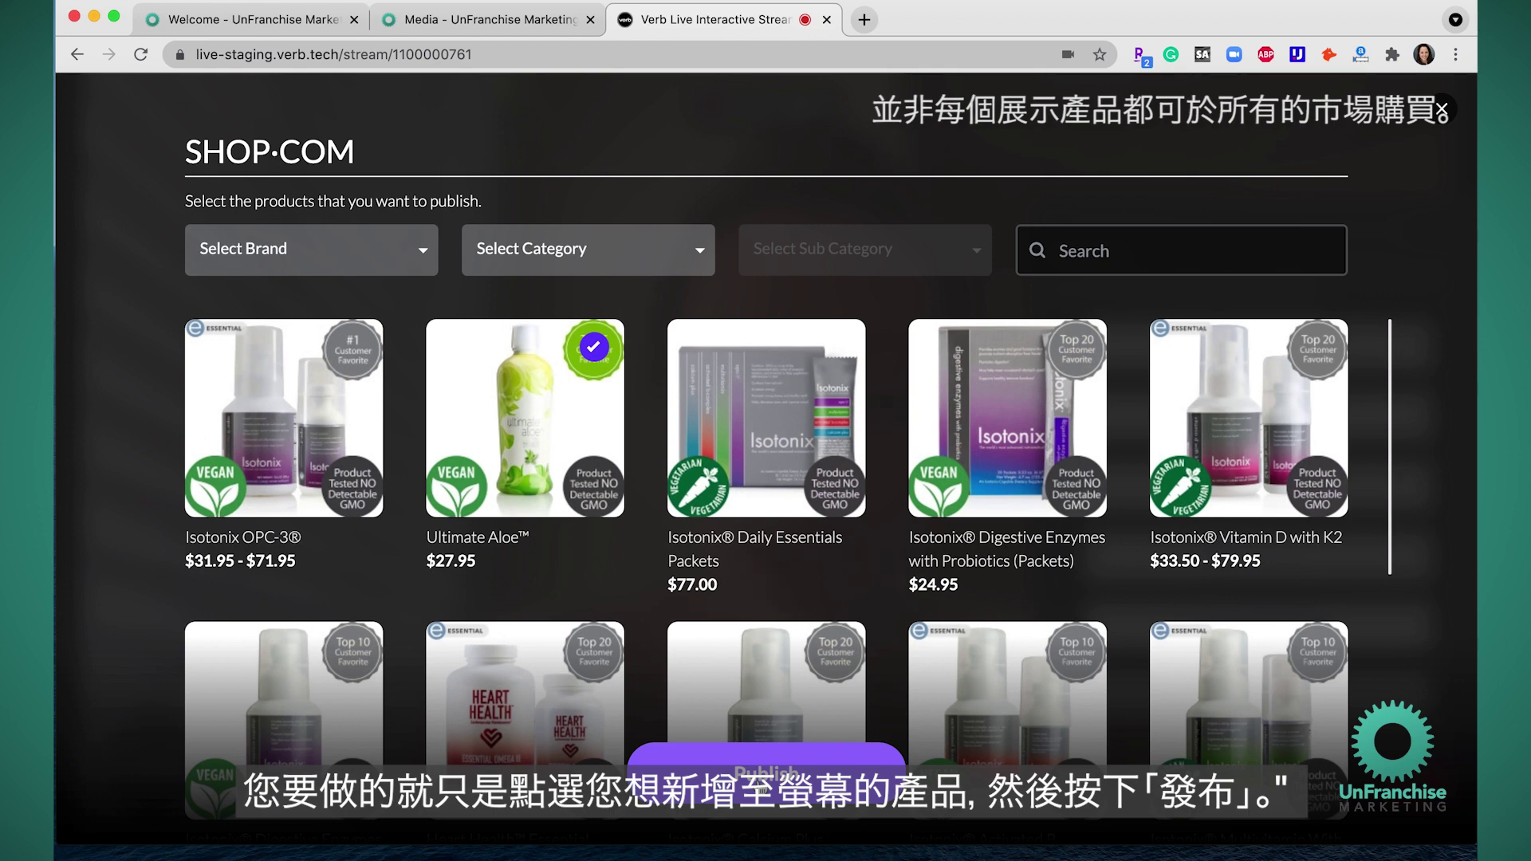
left_click(766, 769)
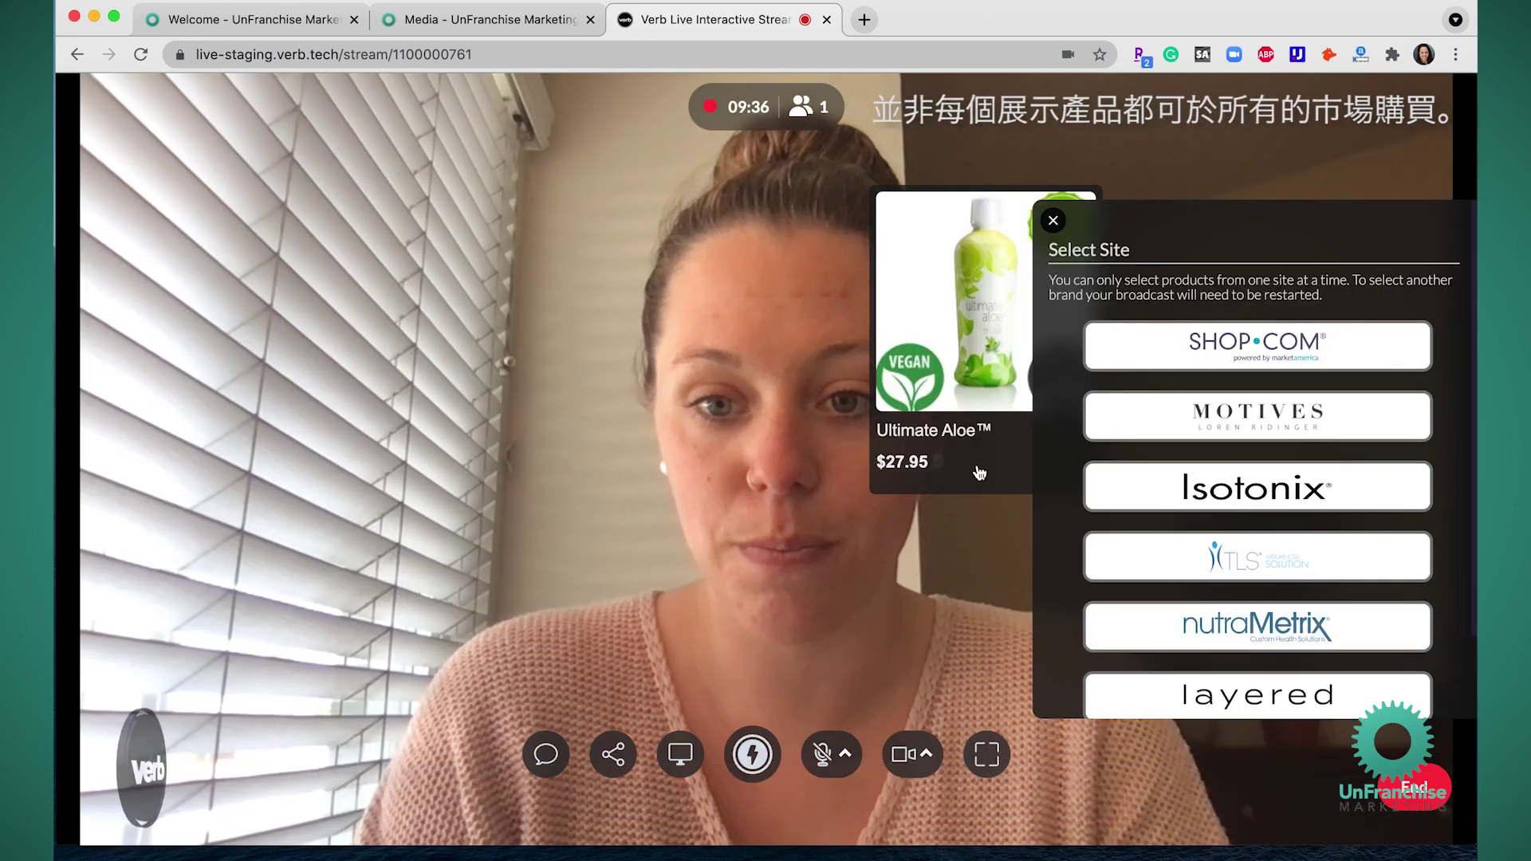
scroll(1167, 444, "down", 2)
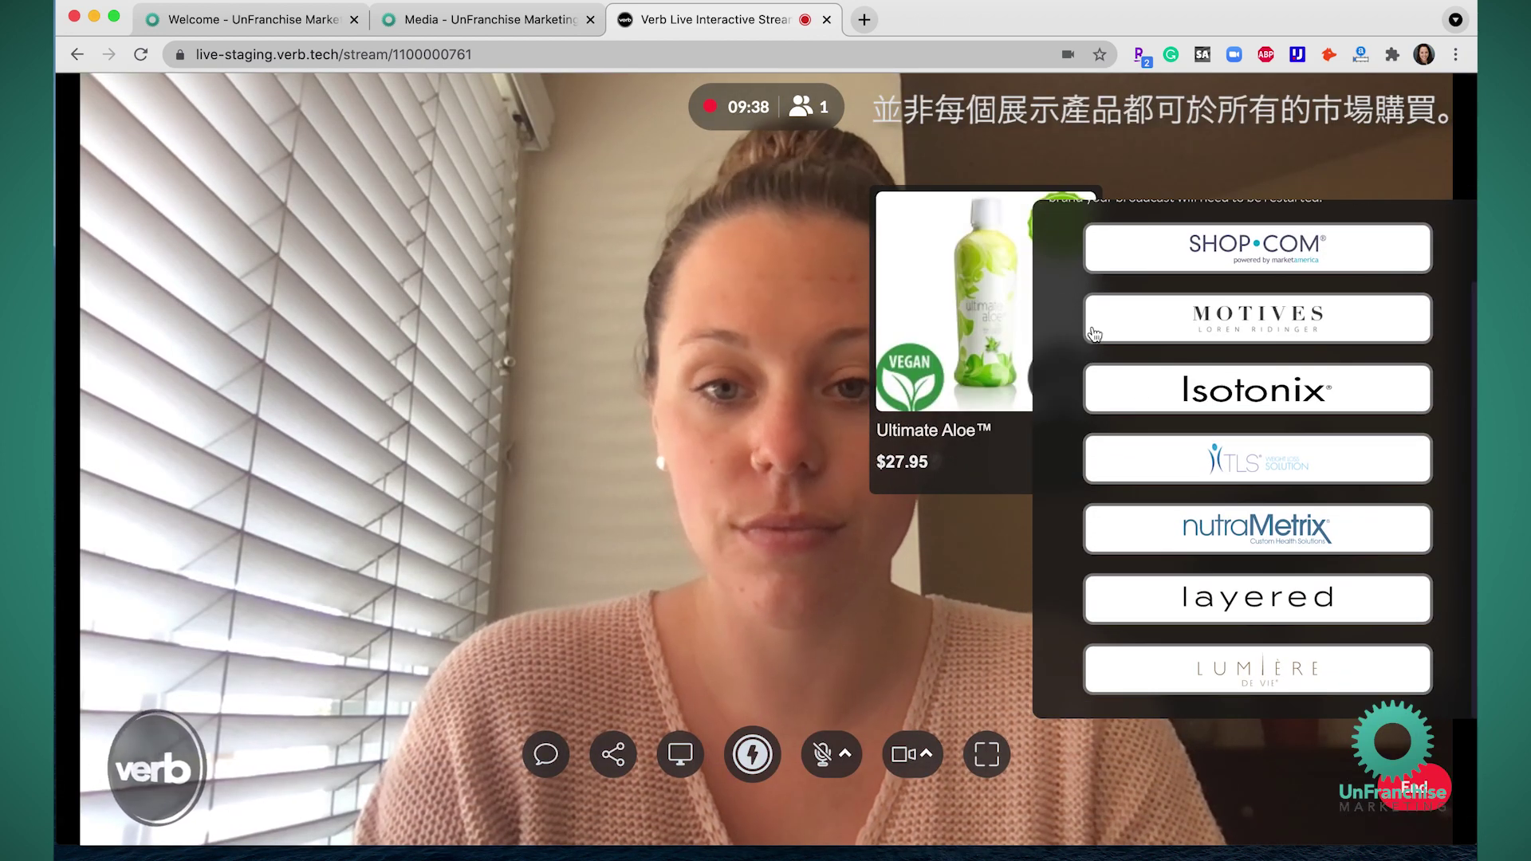
scroll(1063, 288, "up", 2)
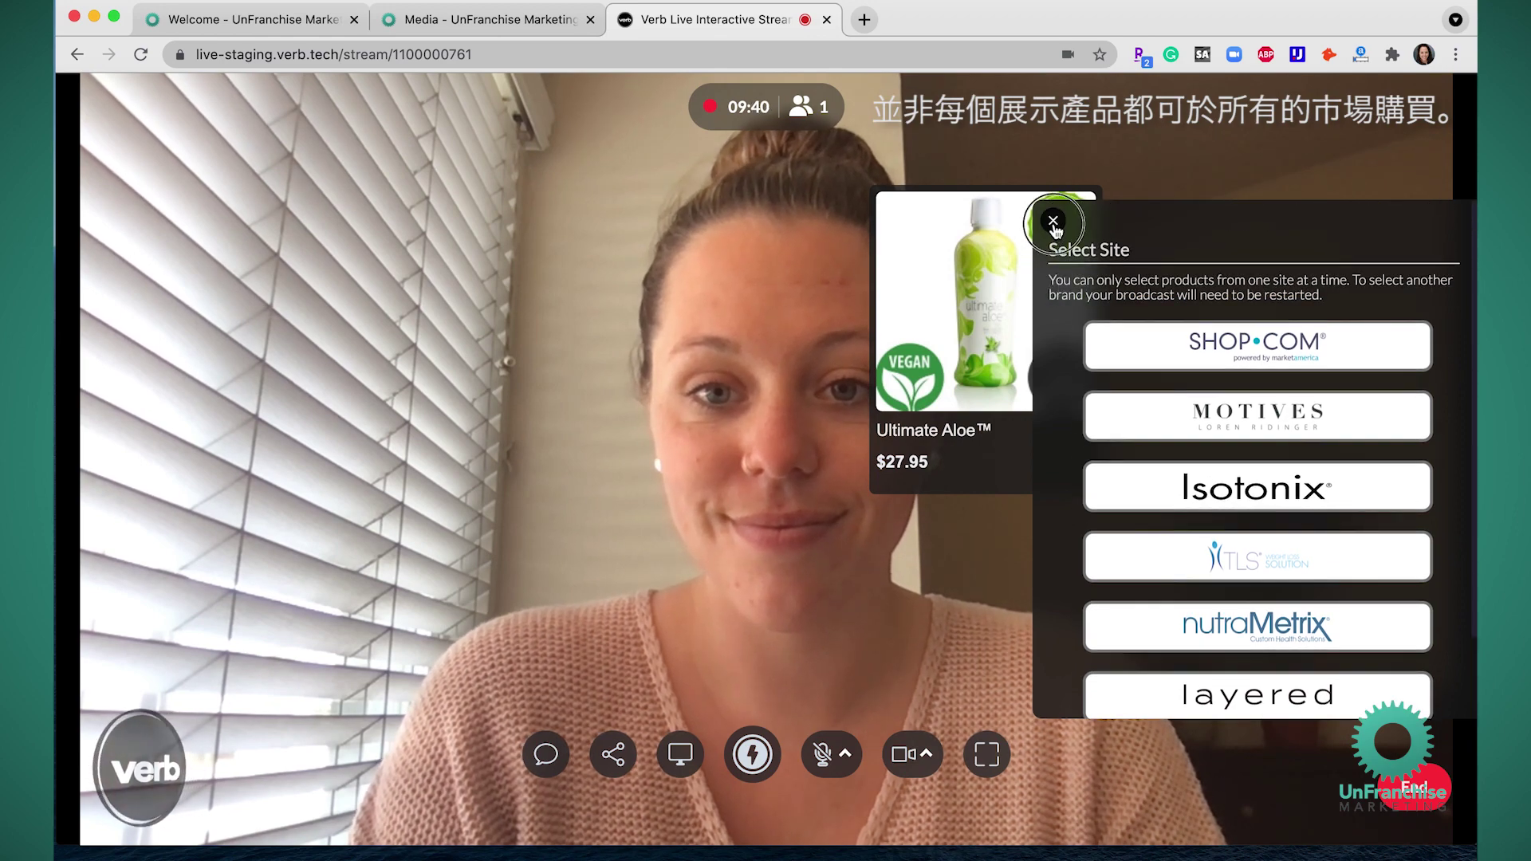
Move the Ultimate Aloe™ card to the video's top-left and reopen the SHOP.COM catalogue.
left_click(1053, 222)
left_click_drag(935, 391, 185, 322)
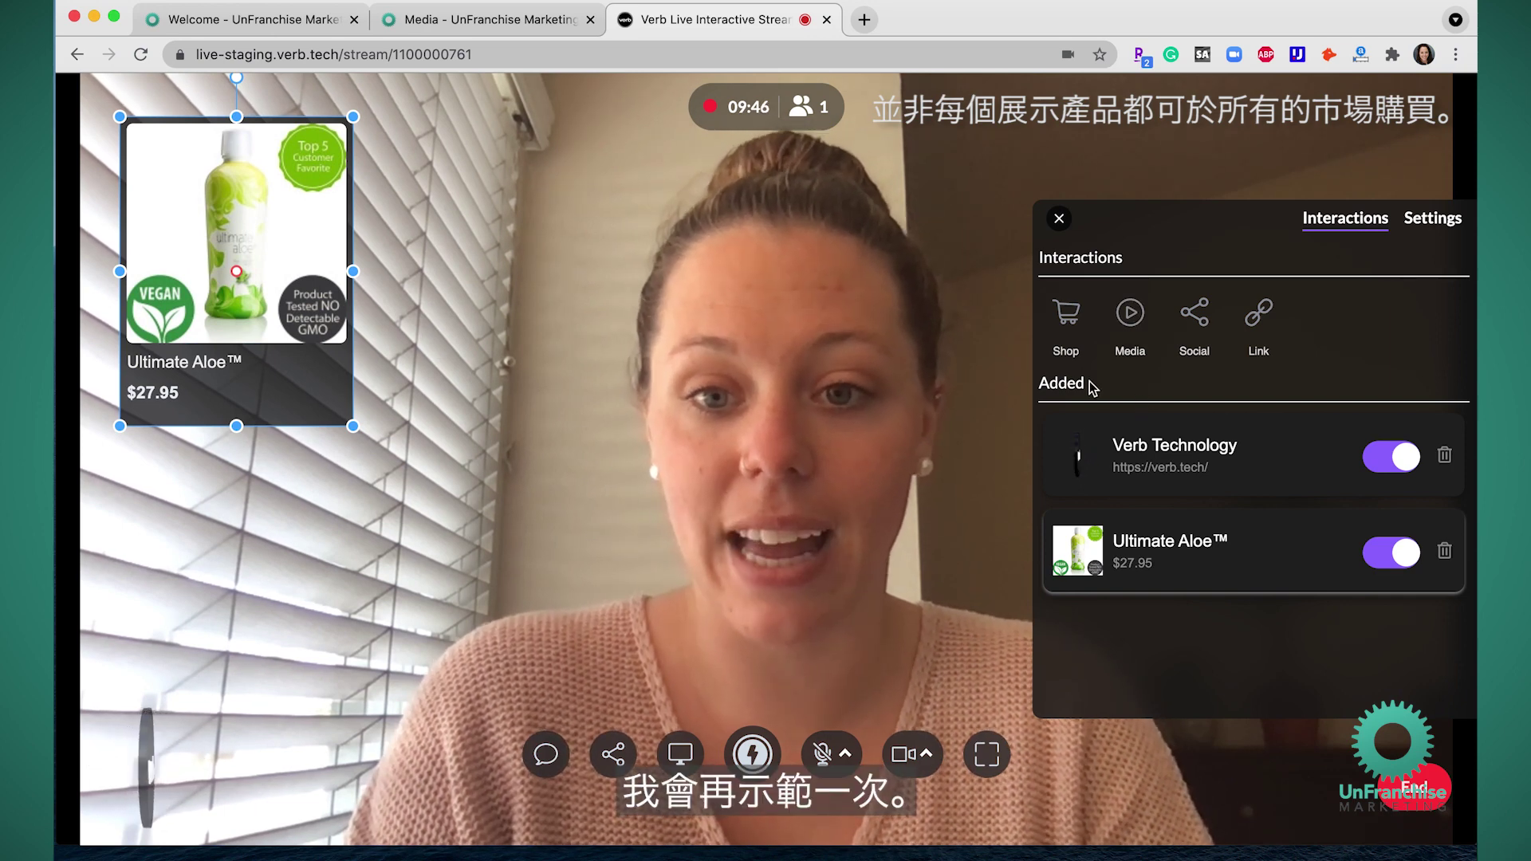
left_click(1070, 319)
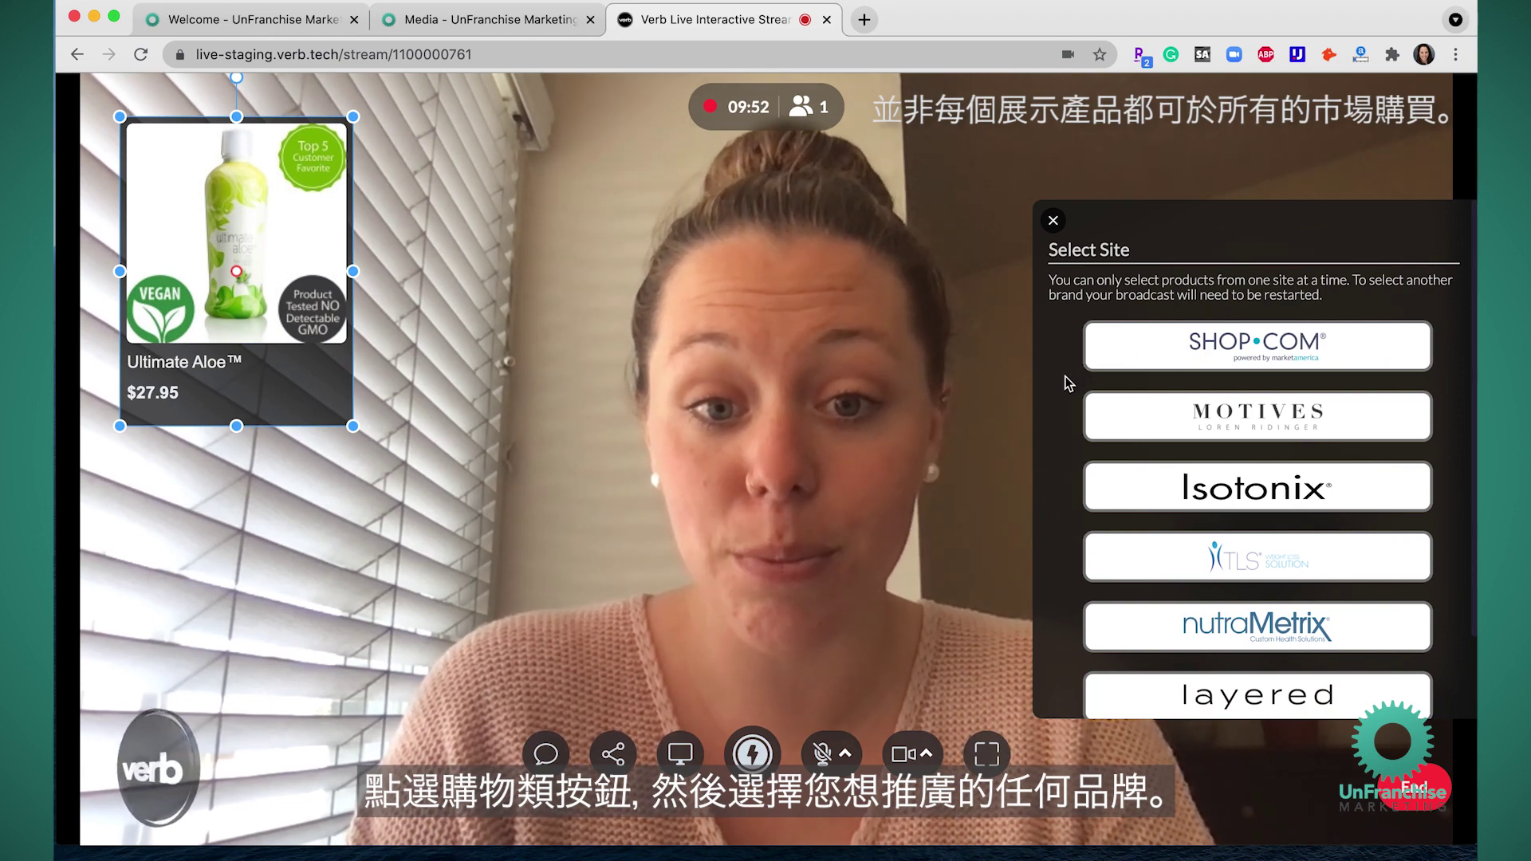
left_click(1153, 349)
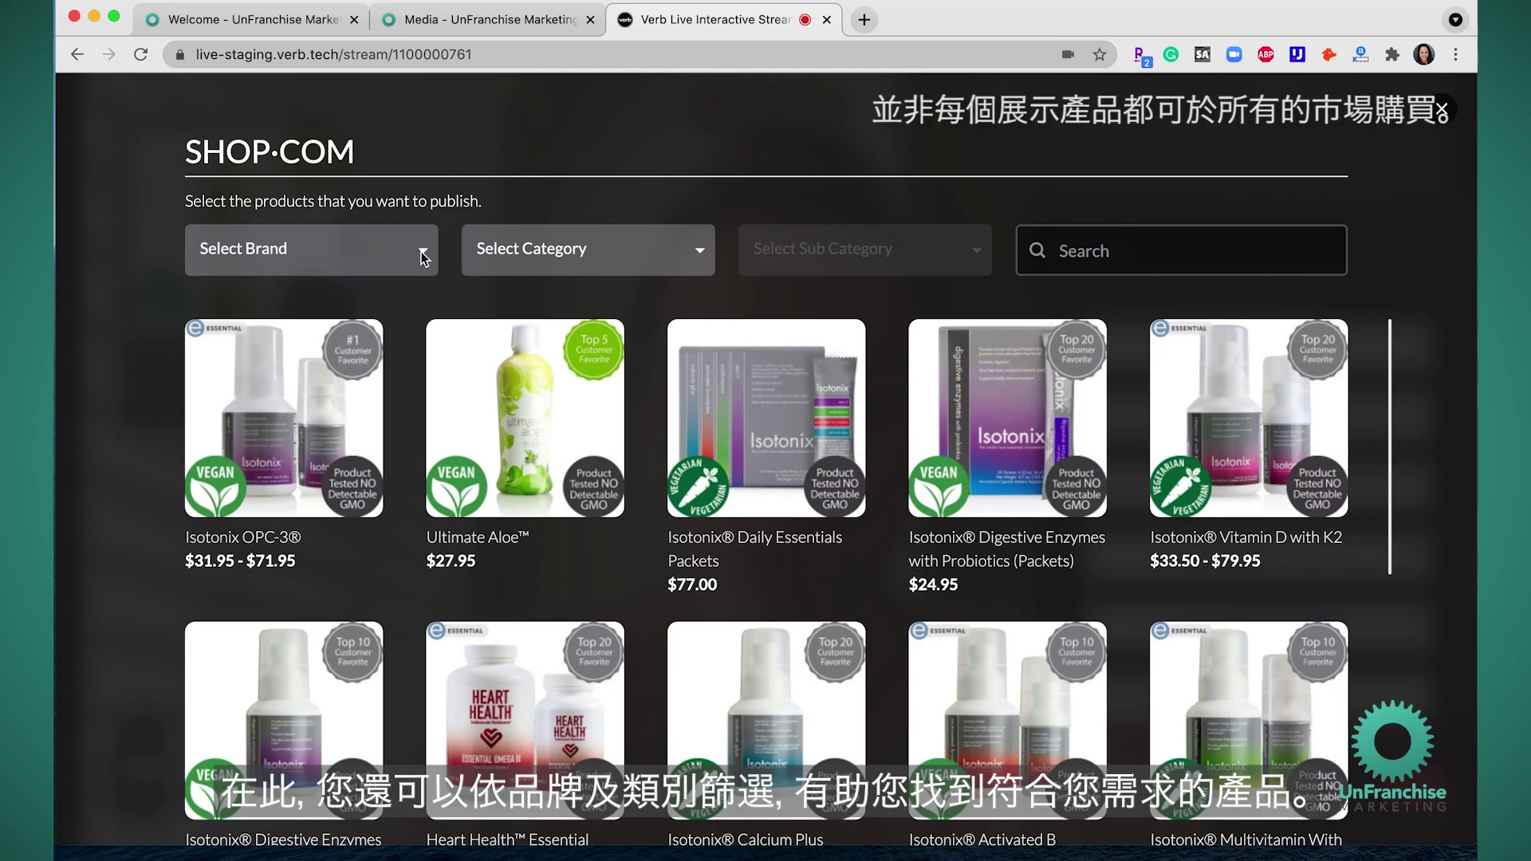
Filter SHOP.COM to Beauty and publish the Ultimate Aloe® Gel card at $19.95.
left_click(423, 257)
left_click(423, 257)
left_click(587, 256)
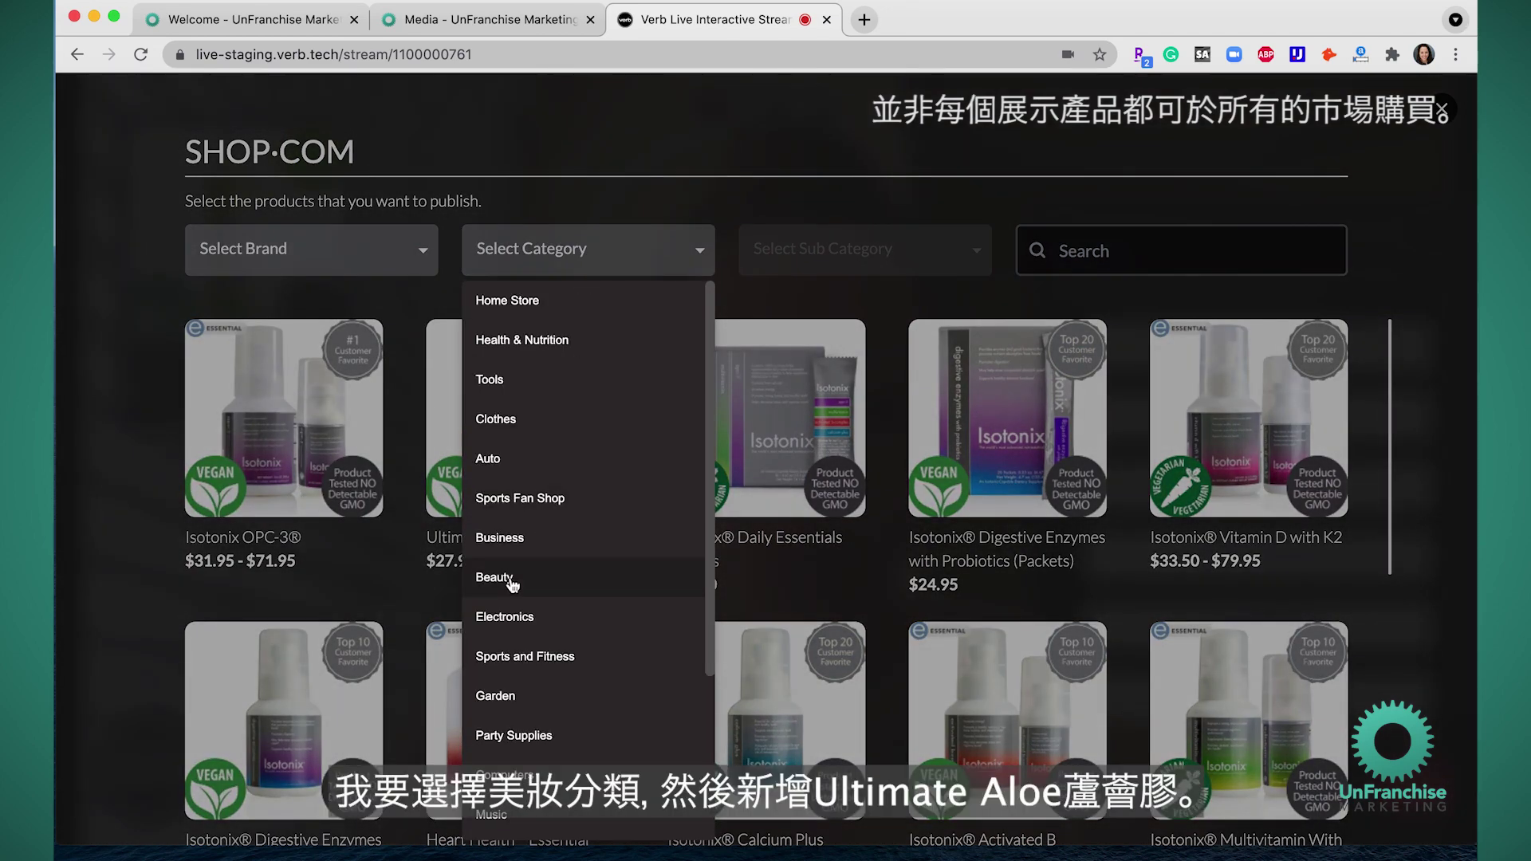
left_click(494, 577)
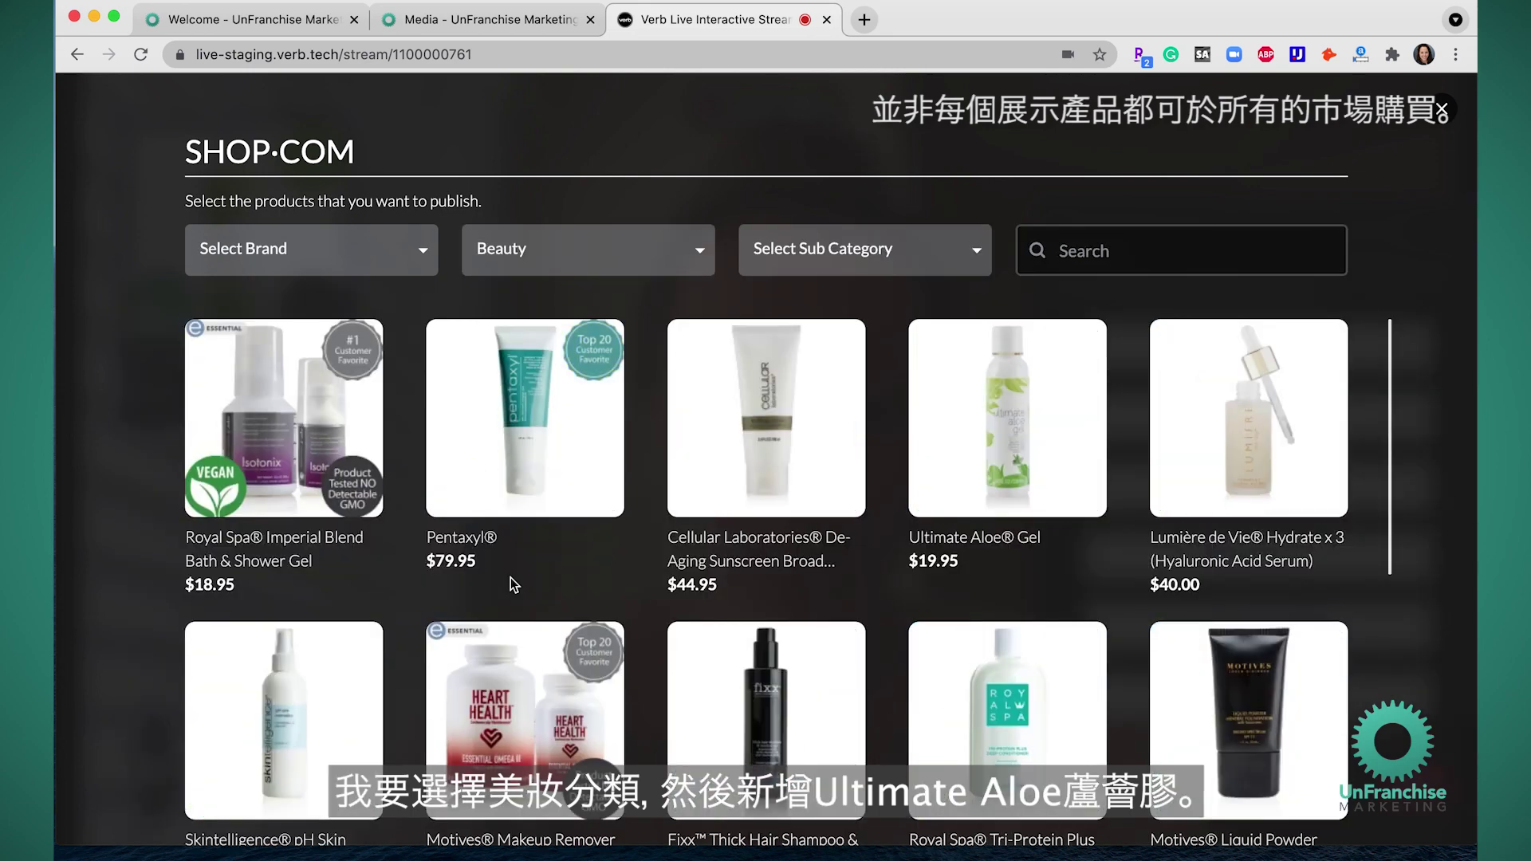
left_click(955, 497)
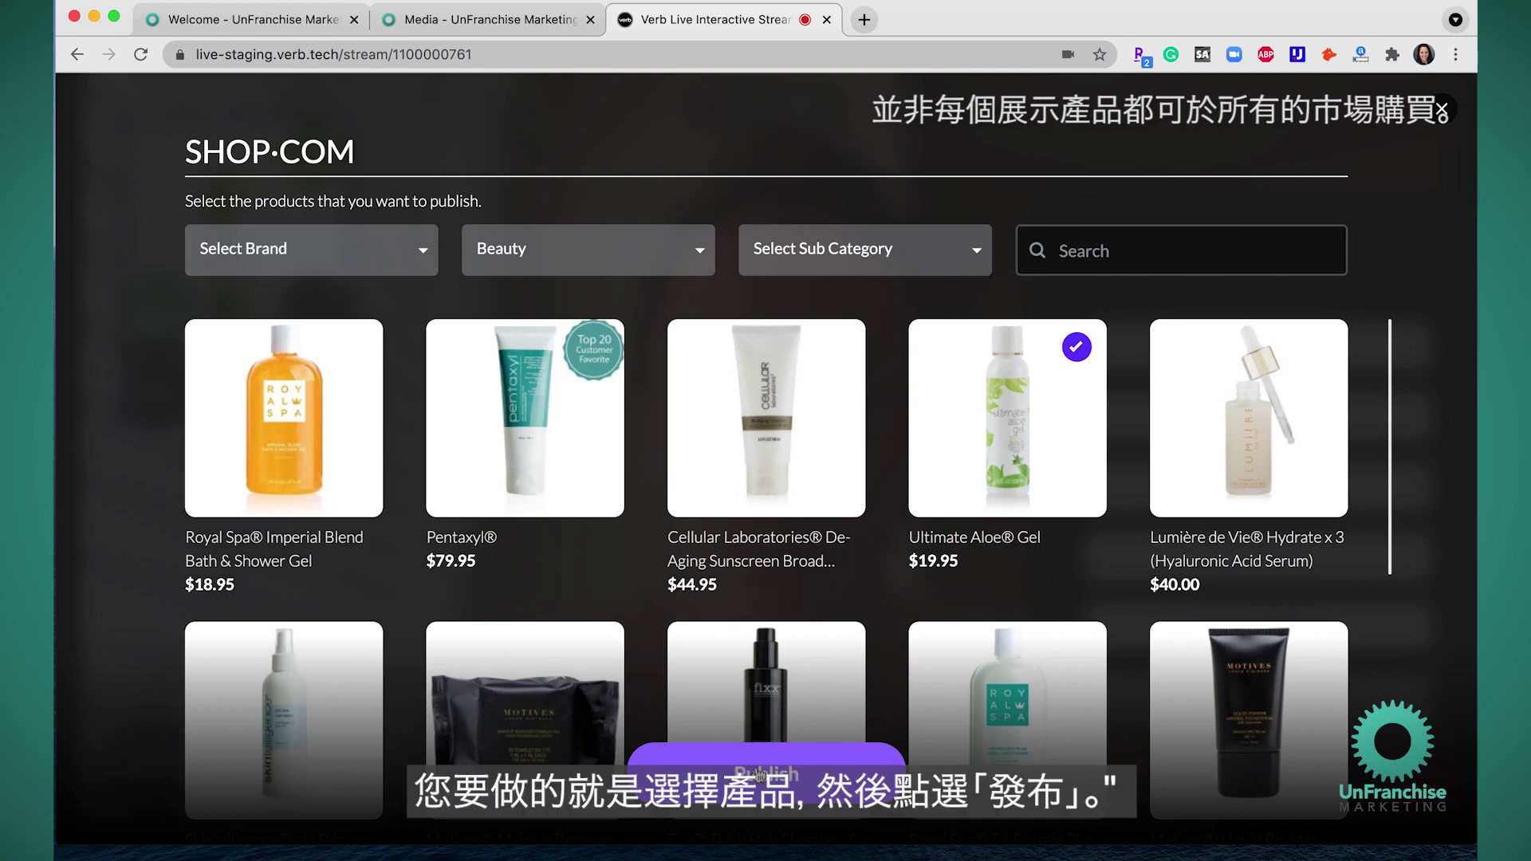
left_click(755, 772)
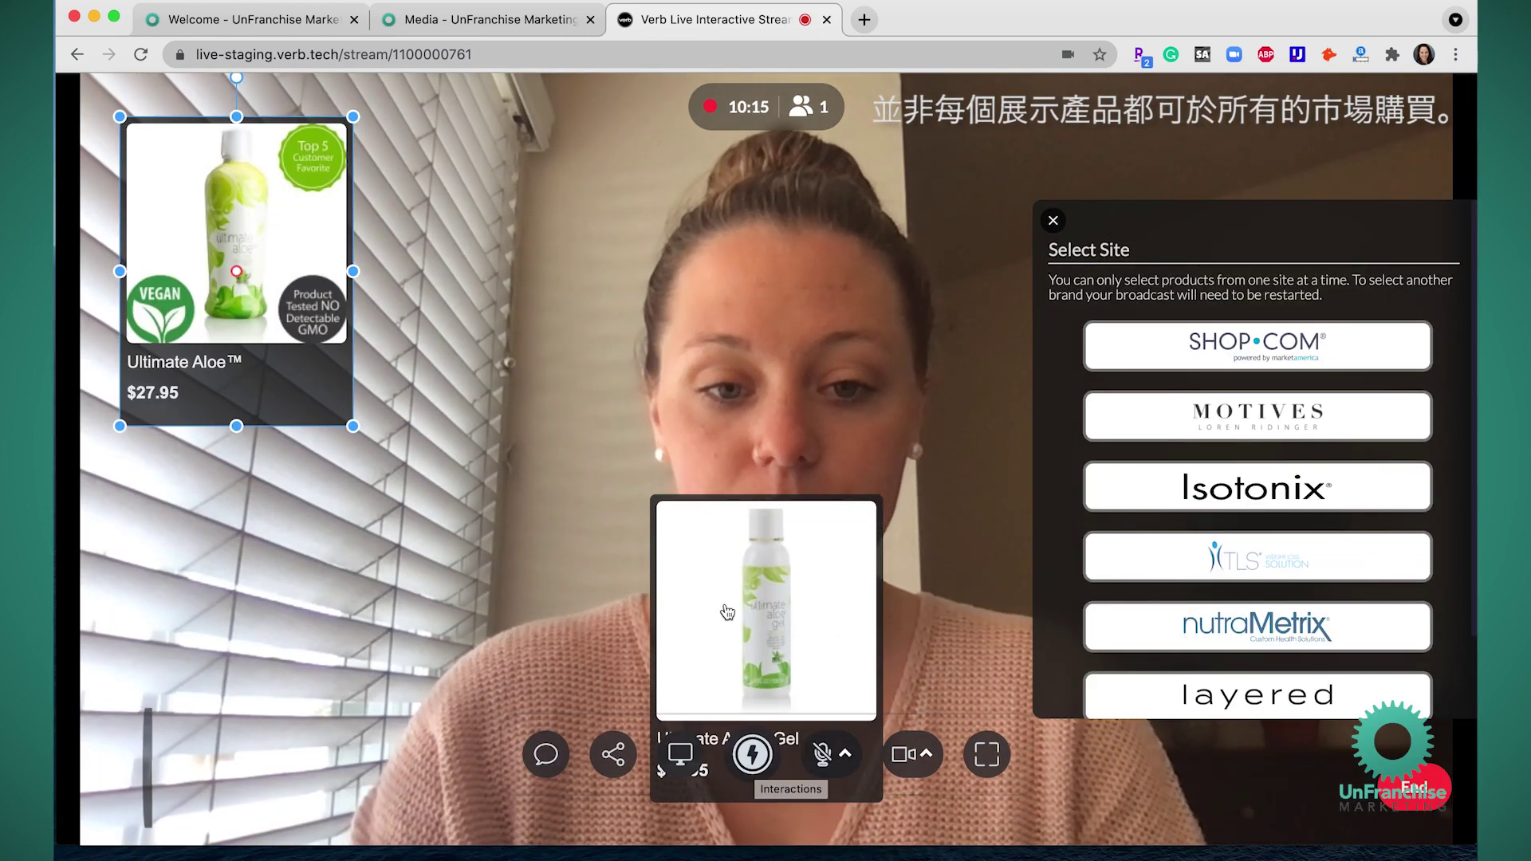
Shrink both aloe cards and stack the Gel card below Ultimate Aloe™ on the left.
left_click_drag(727, 612, 471, 486)
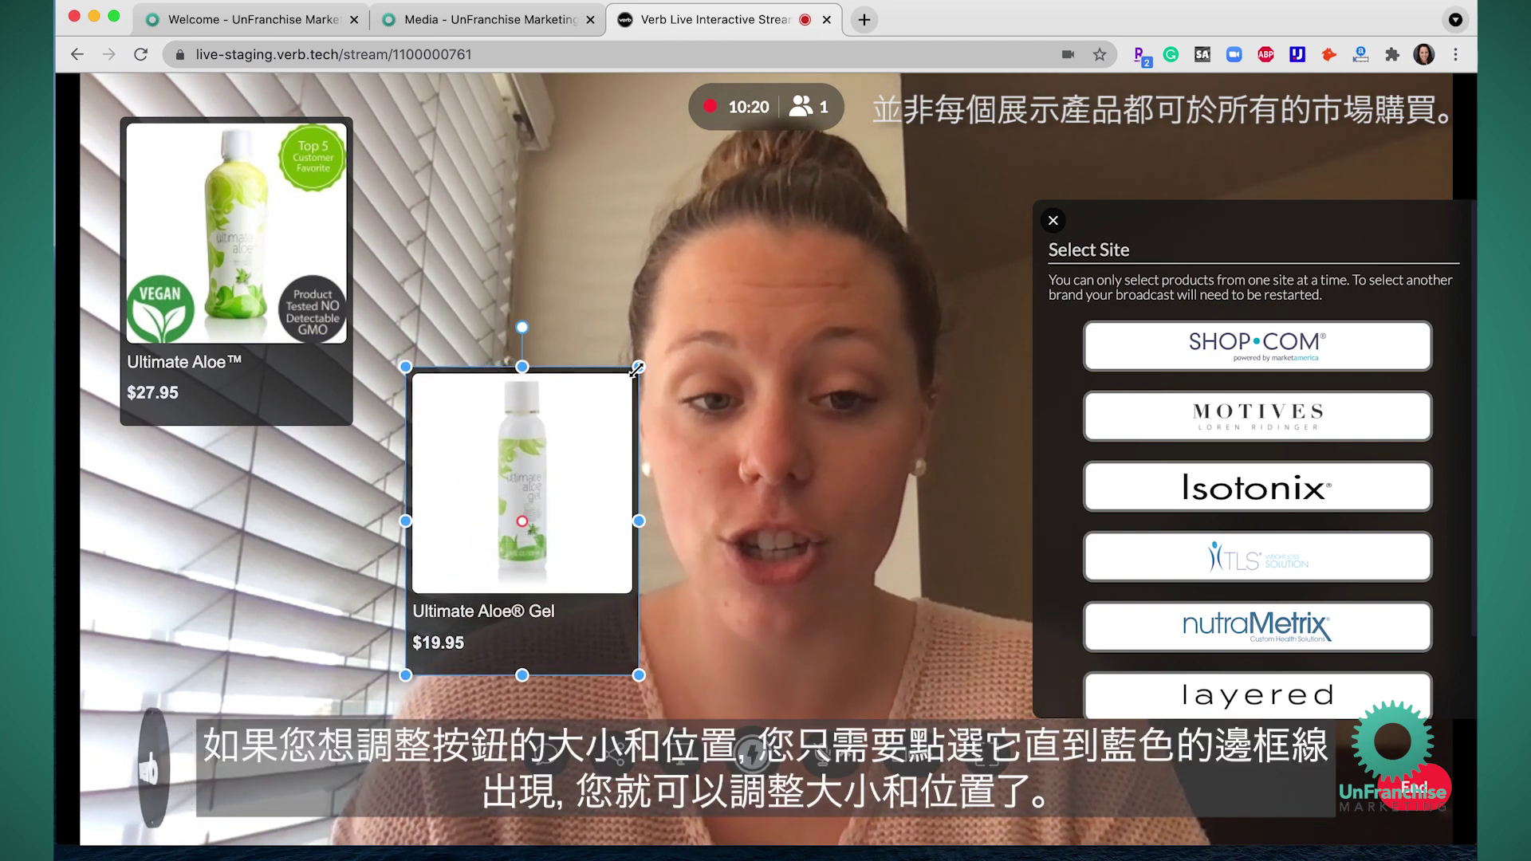
left_click_drag(619, 381, 574, 453)
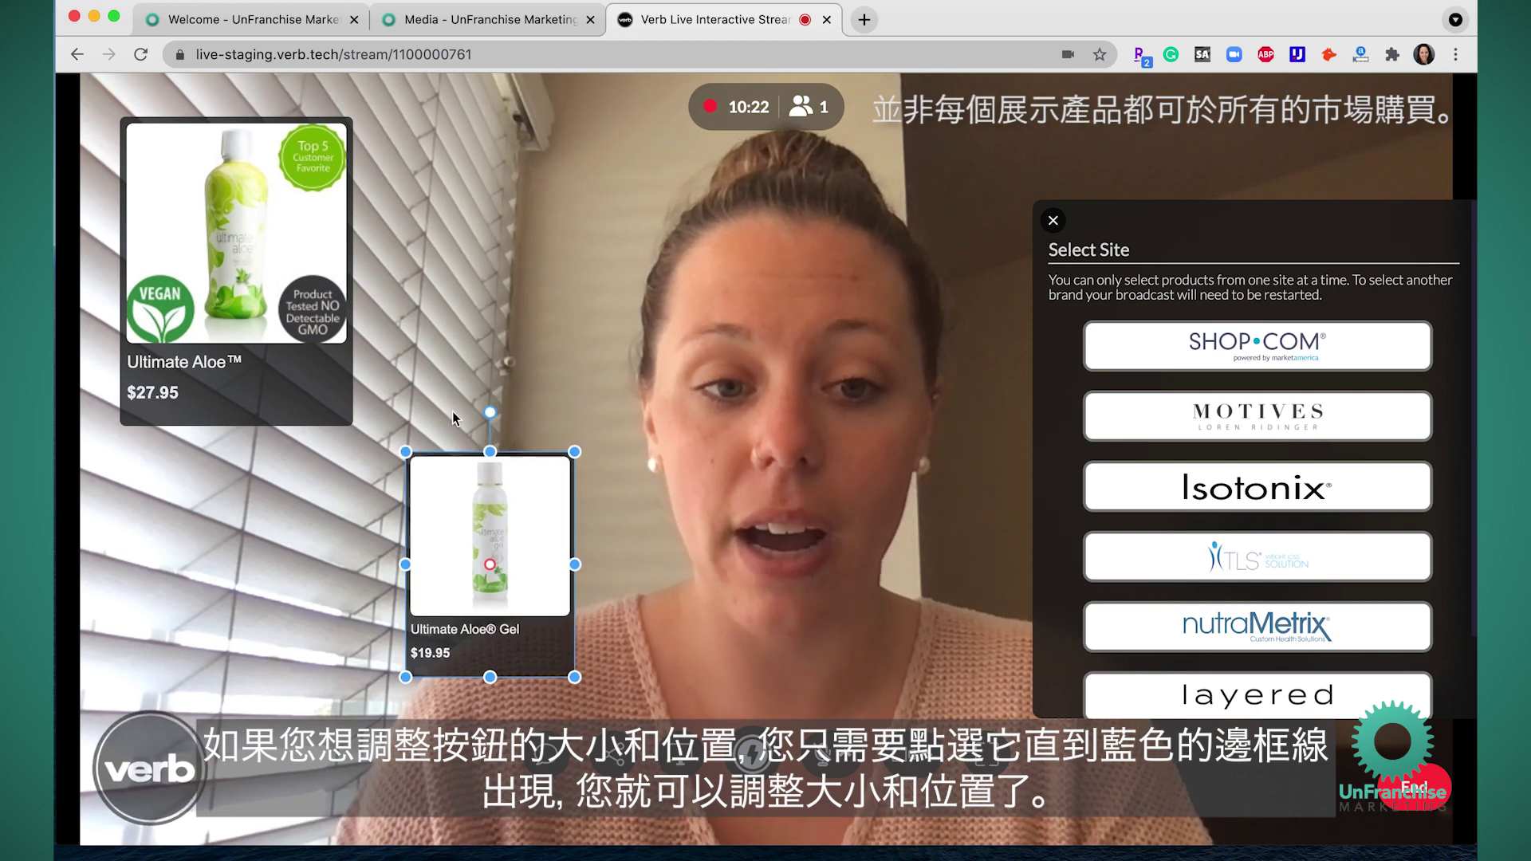
left_click(311, 327)
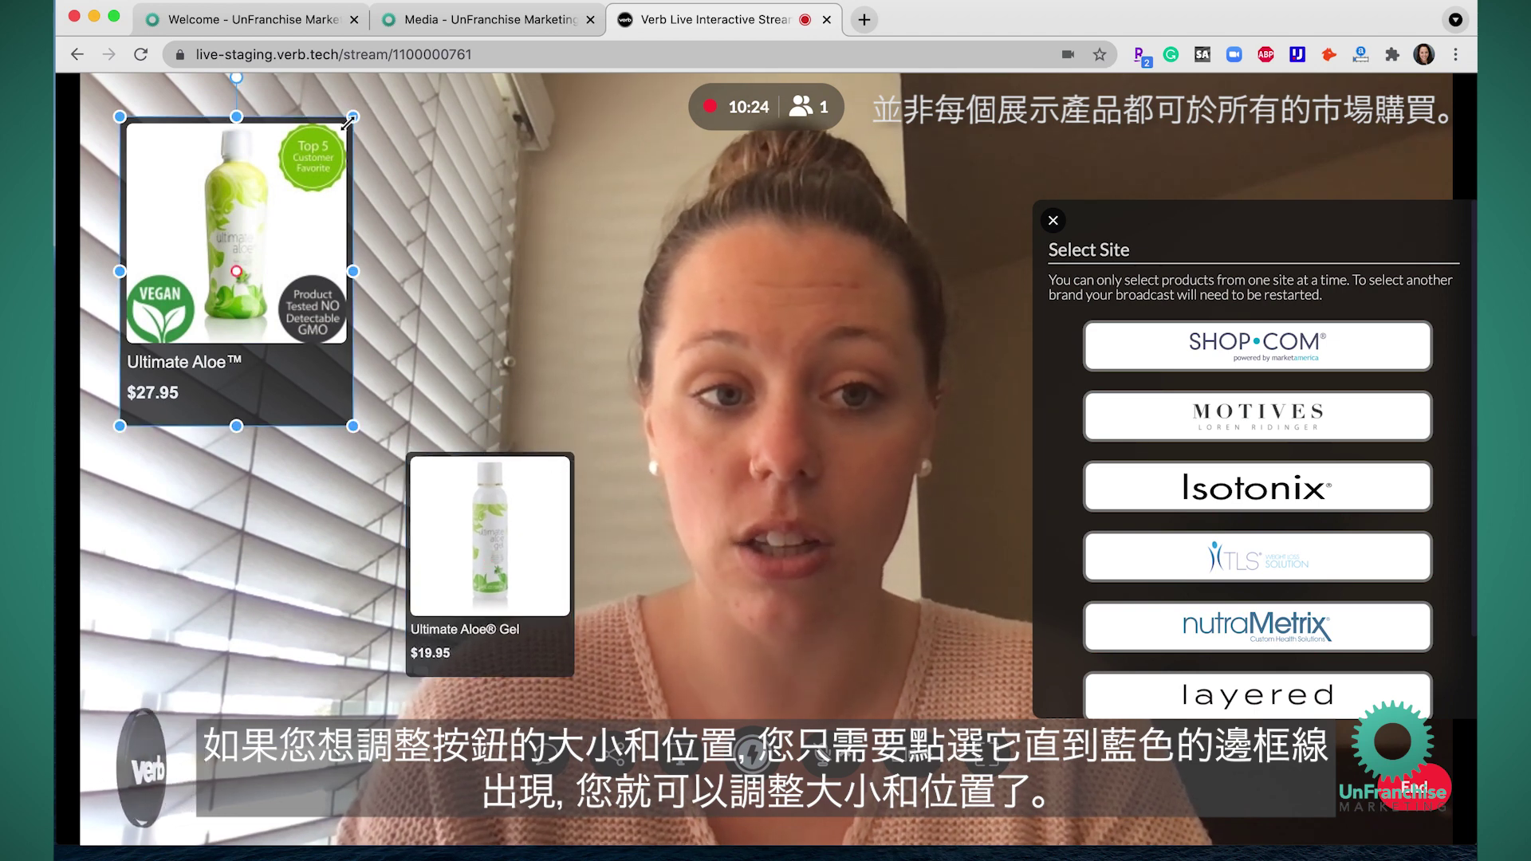
left_click_drag(317, 163, 239, 164)
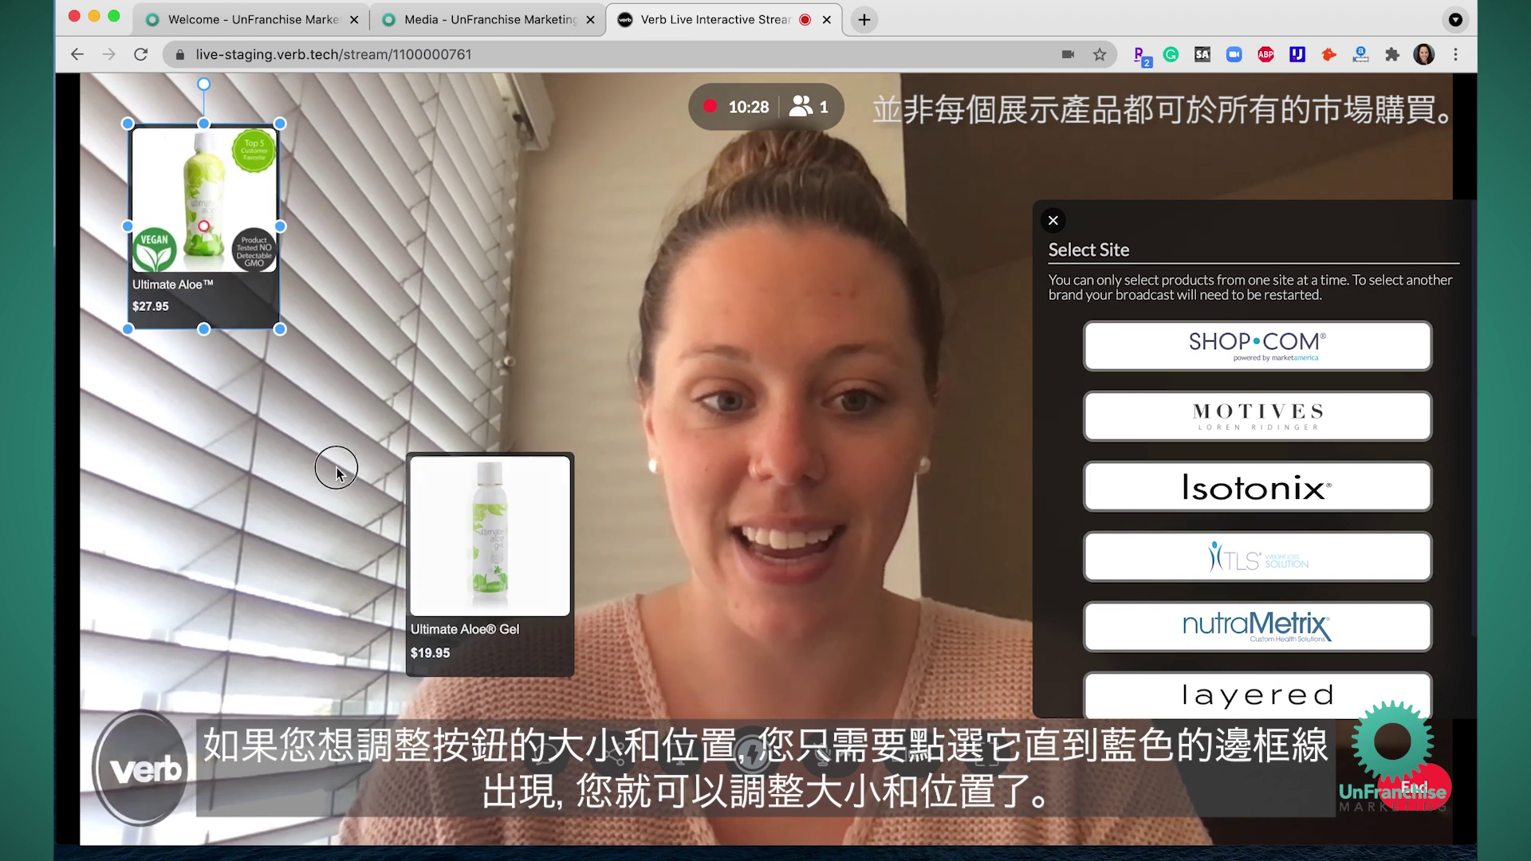
left_click_drag(435, 533, 188, 502)
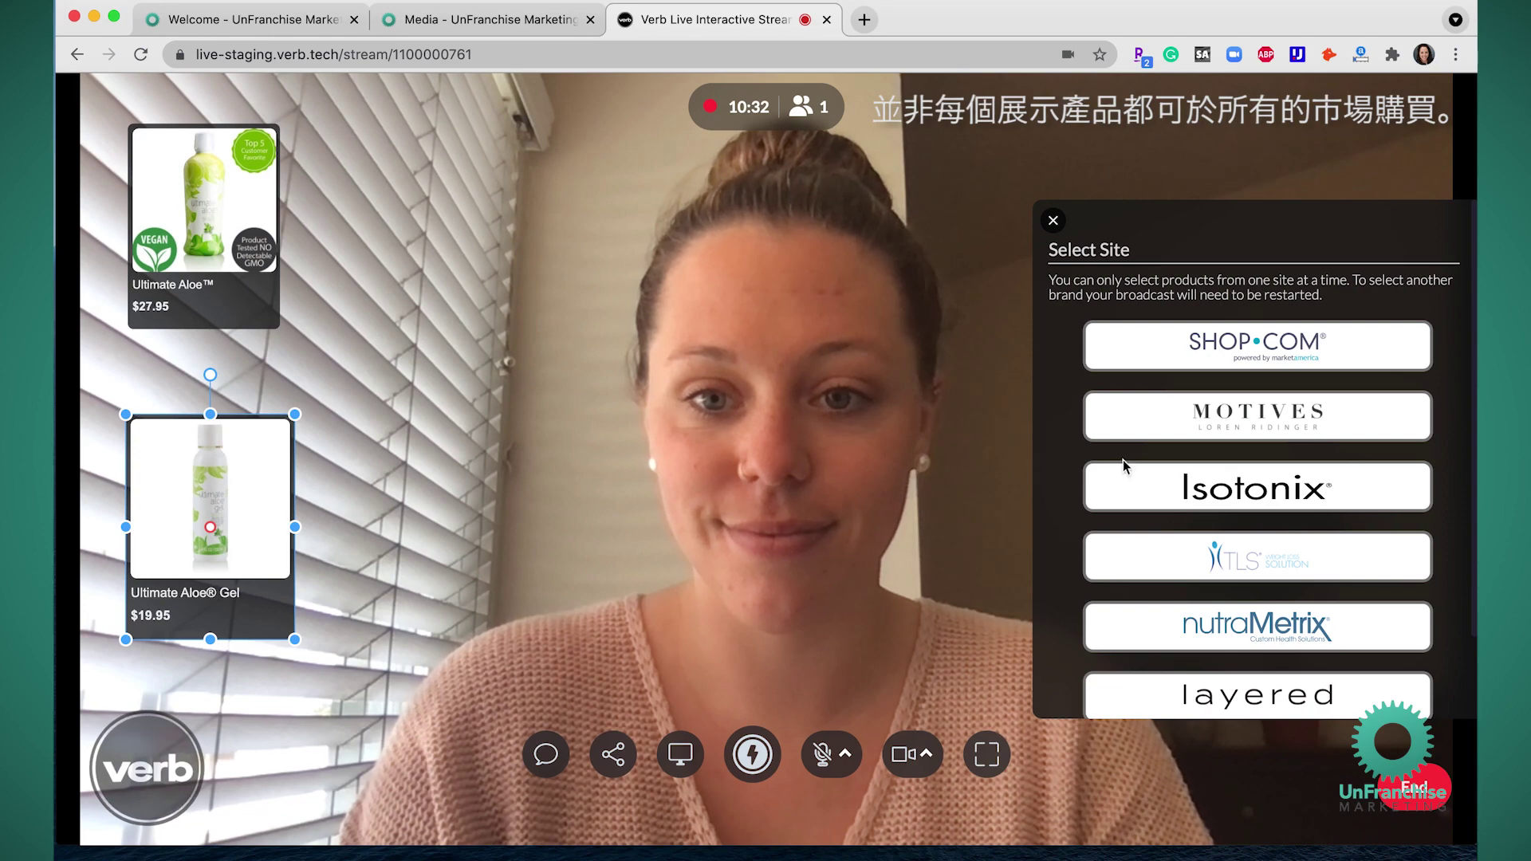
scroll(1097, 339, "down", 2)
scroll(1071, 221, "up", 2)
left_click(1059, 220)
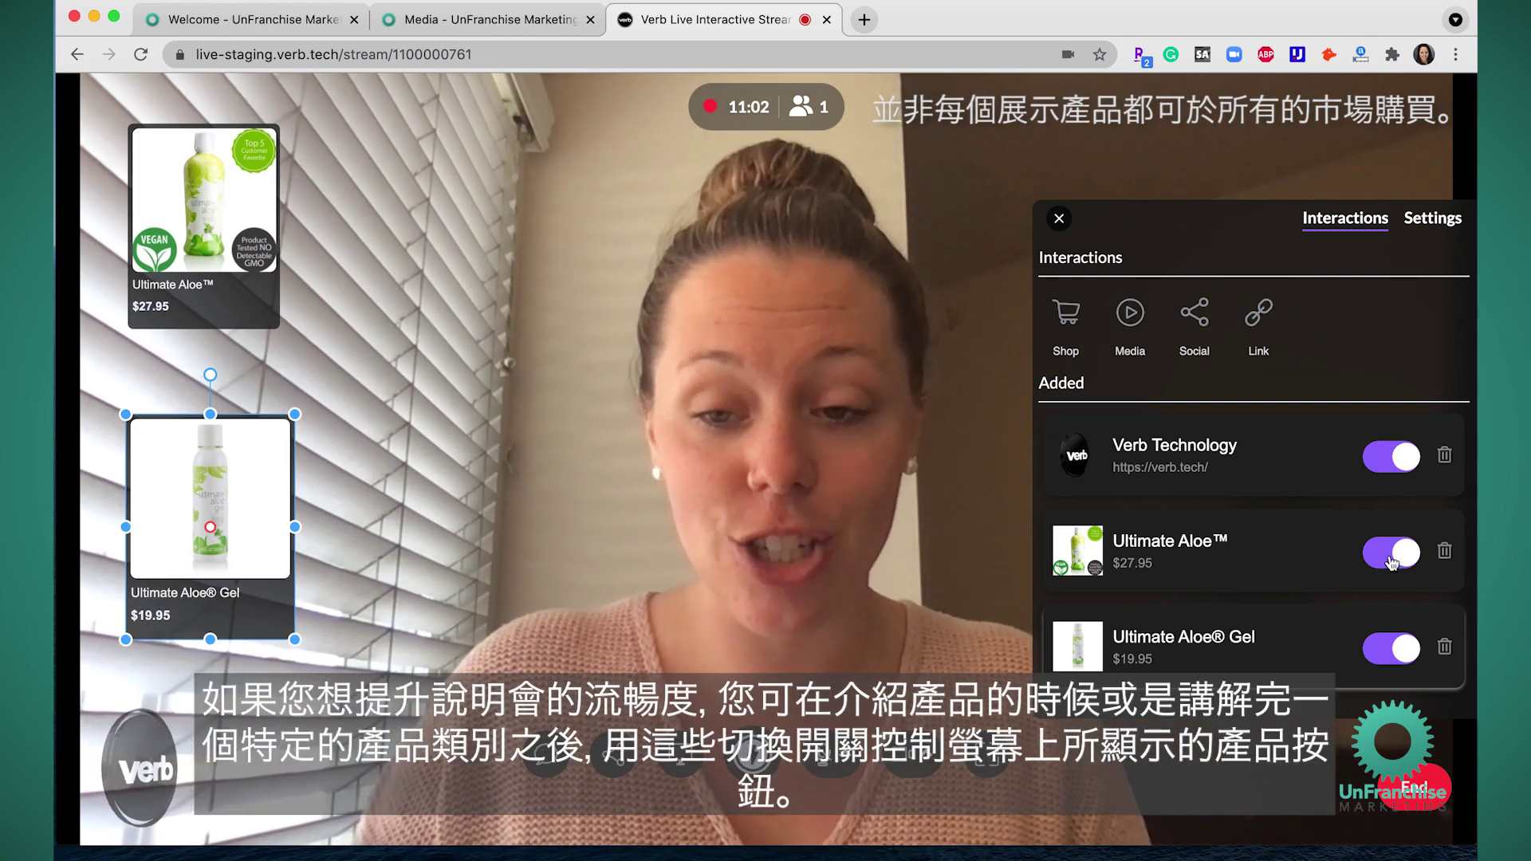
left_click(1392, 558)
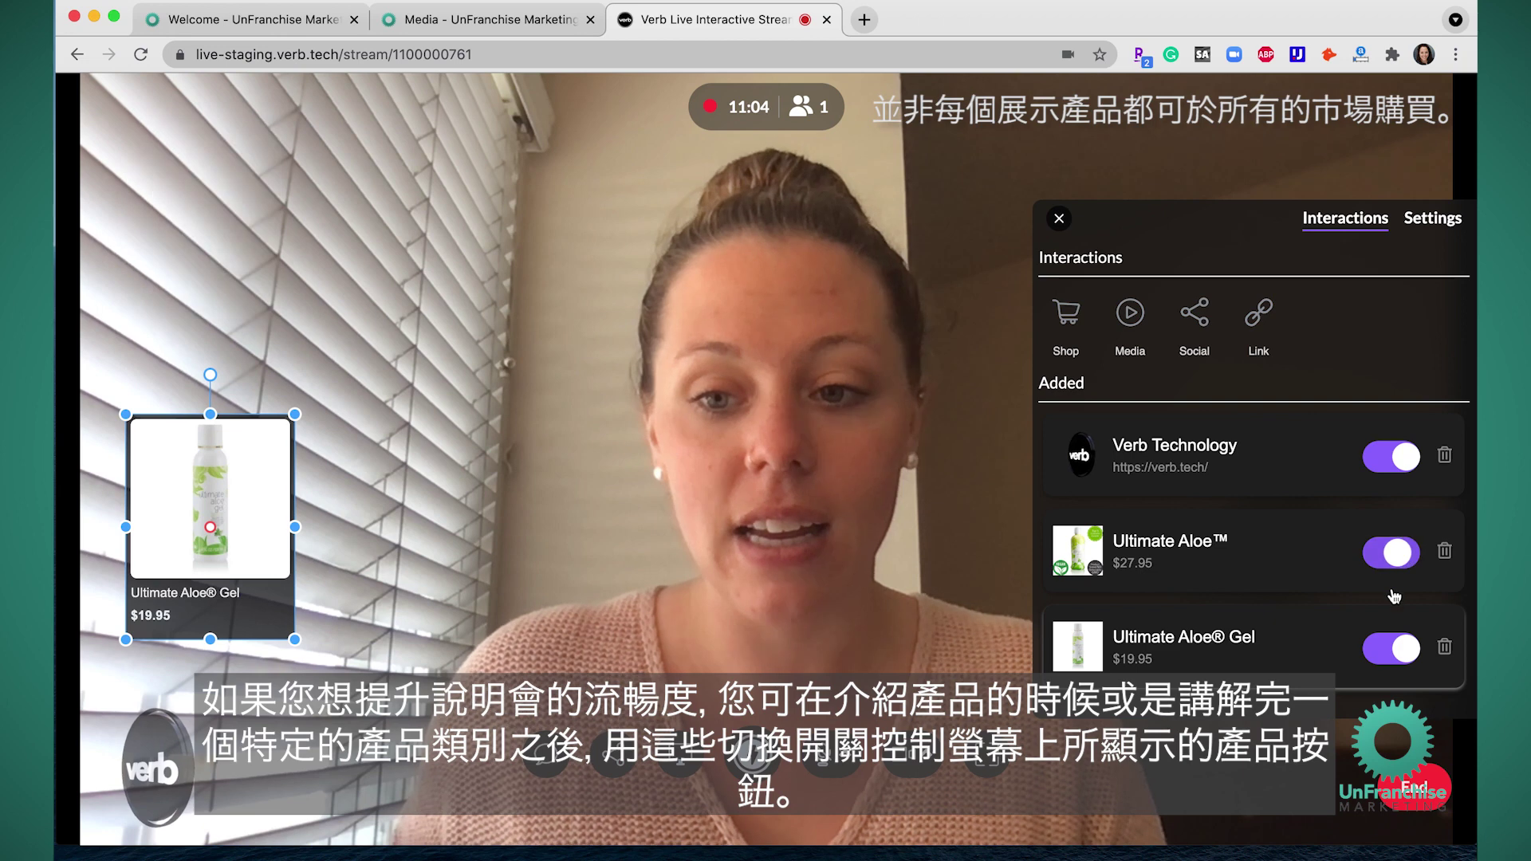
left_click(1382, 640)
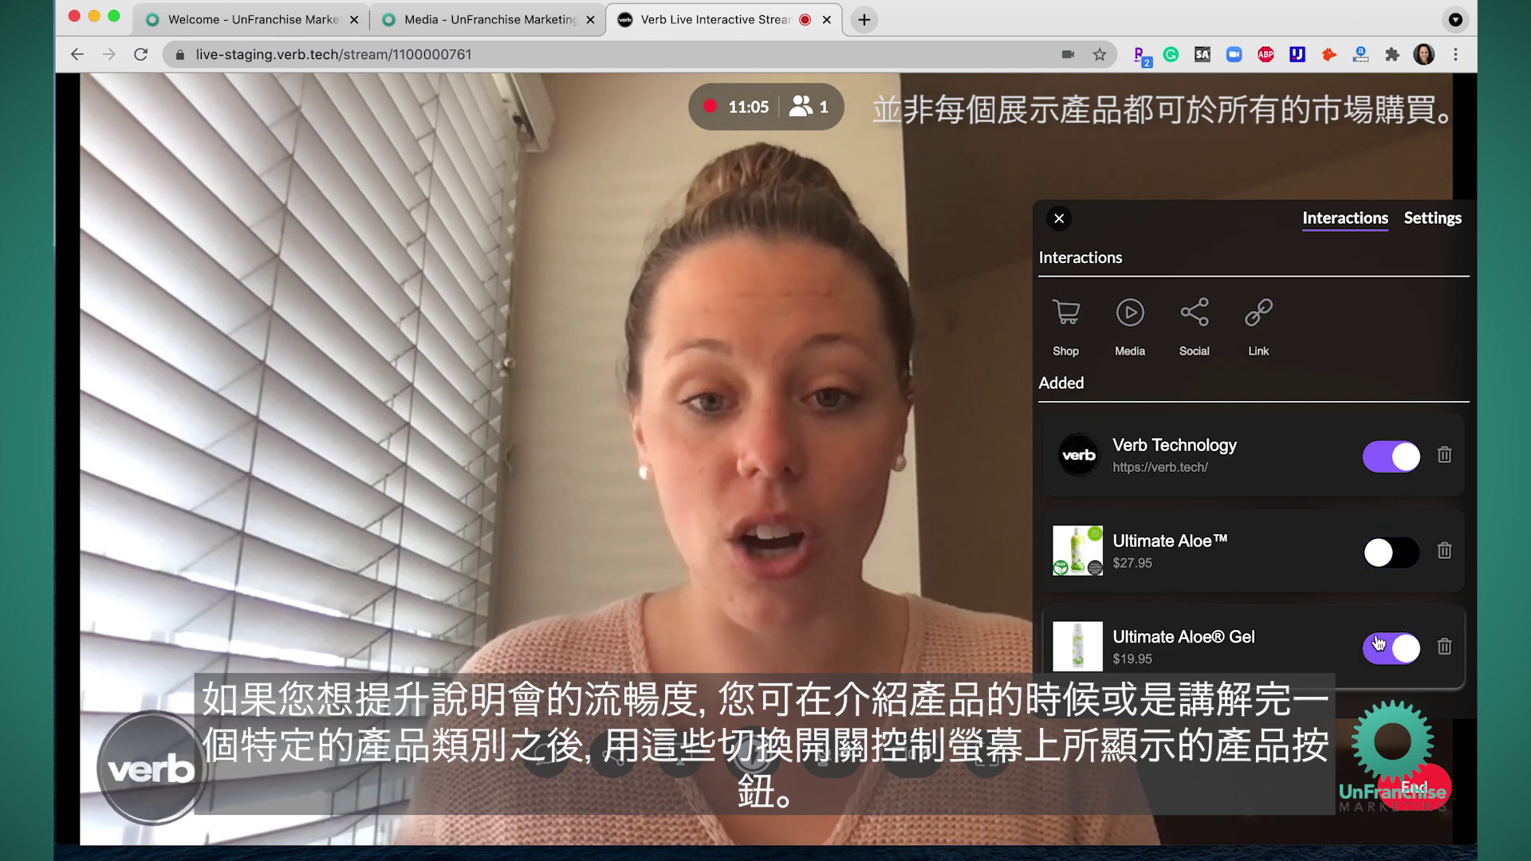
left_click(1402, 561)
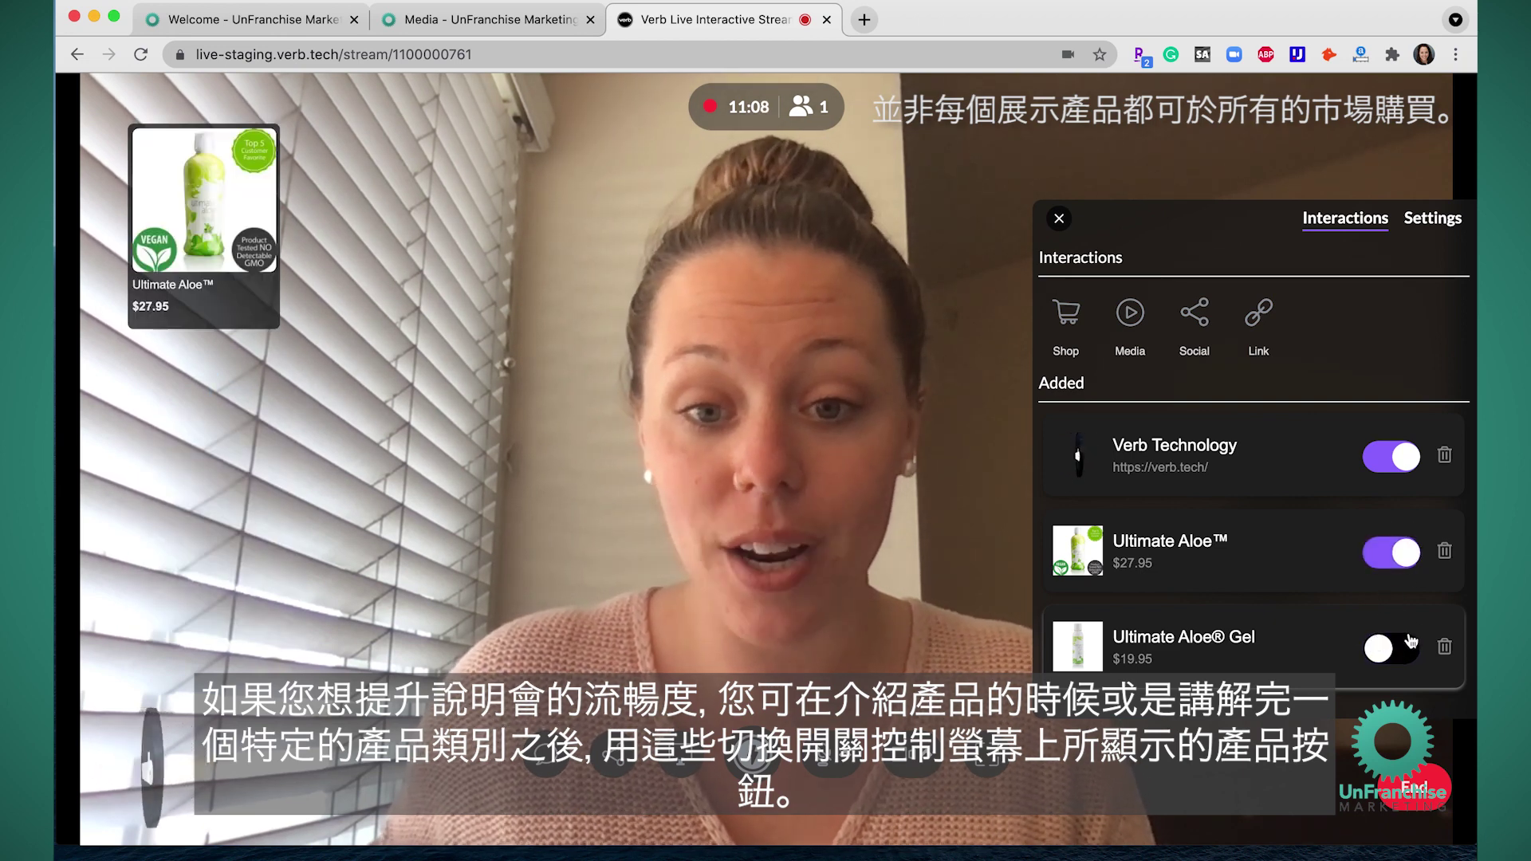
left_click(1402, 661)
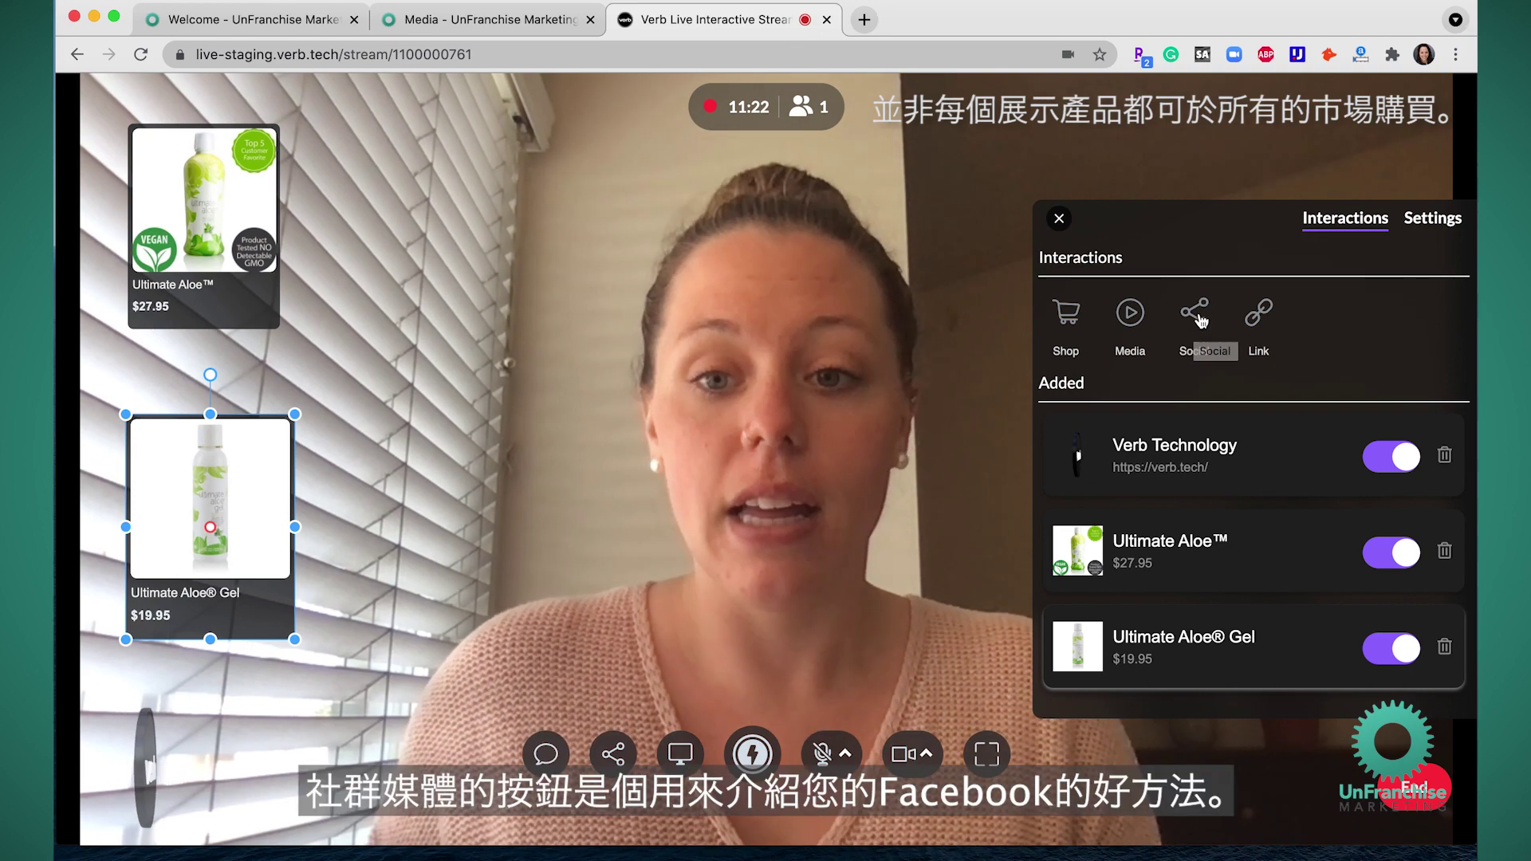
Add a Social button near the video's top, titled 'Facebook' and linking to facebook.com.
left_click(1198, 315)
left_click_drag(712, 483, 420, 222)
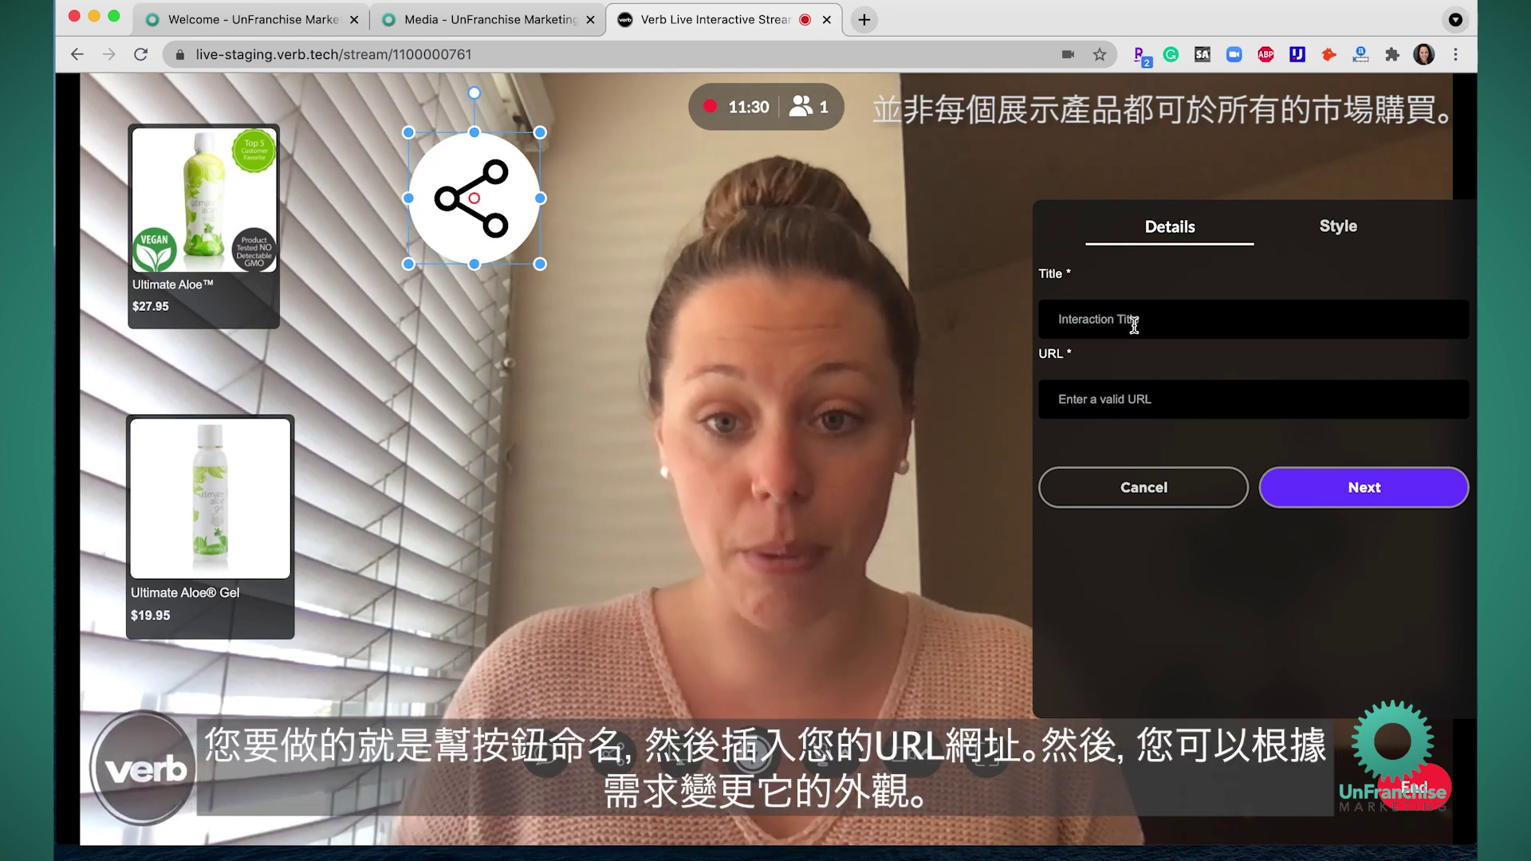
left_click(1134, 320)
type("Facebook")
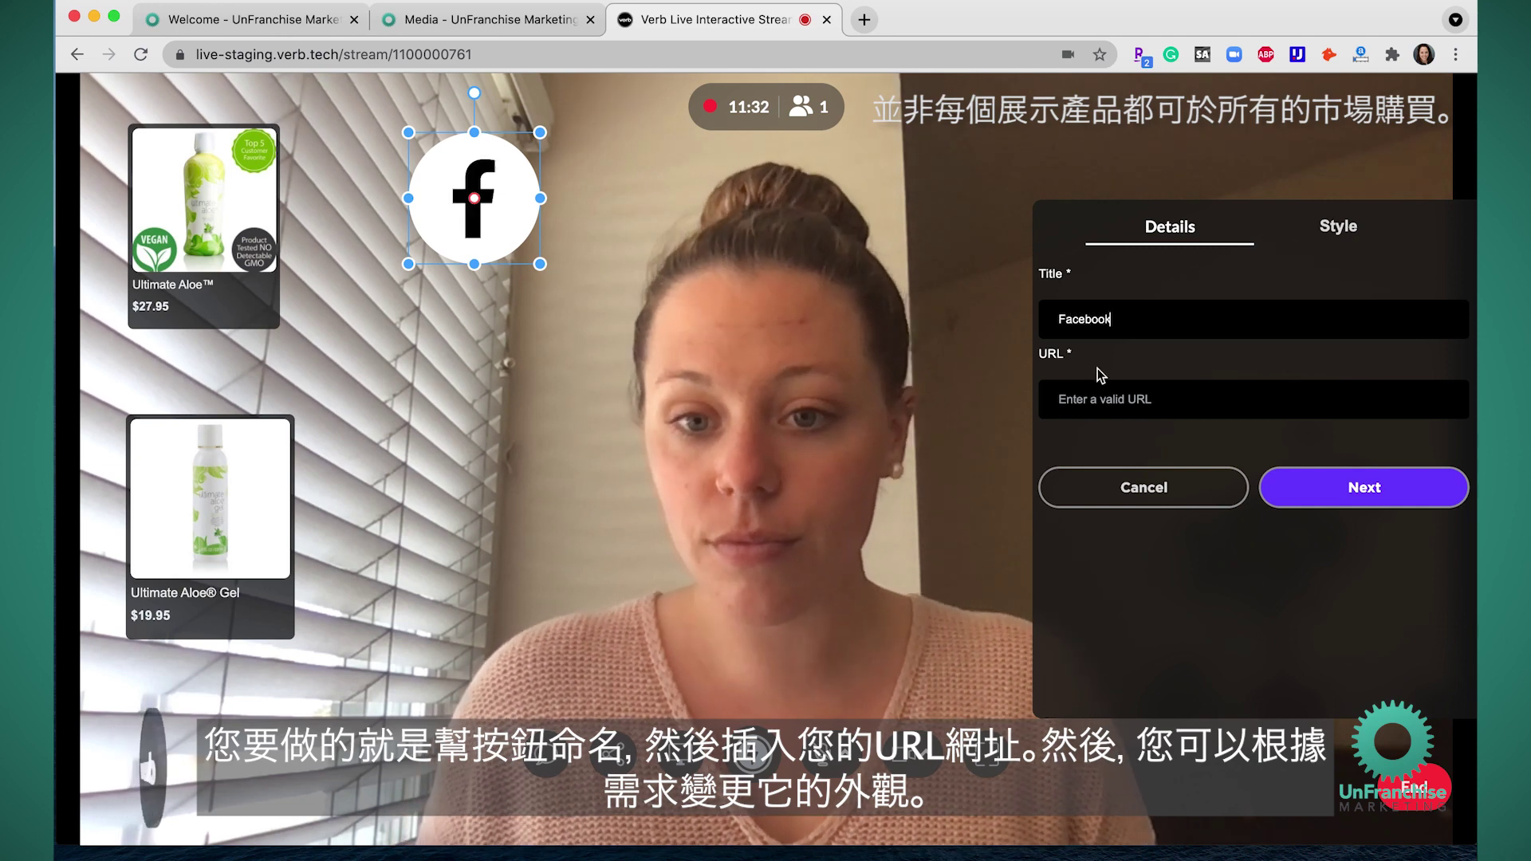
left_click(1068, 398)
type("faceb")
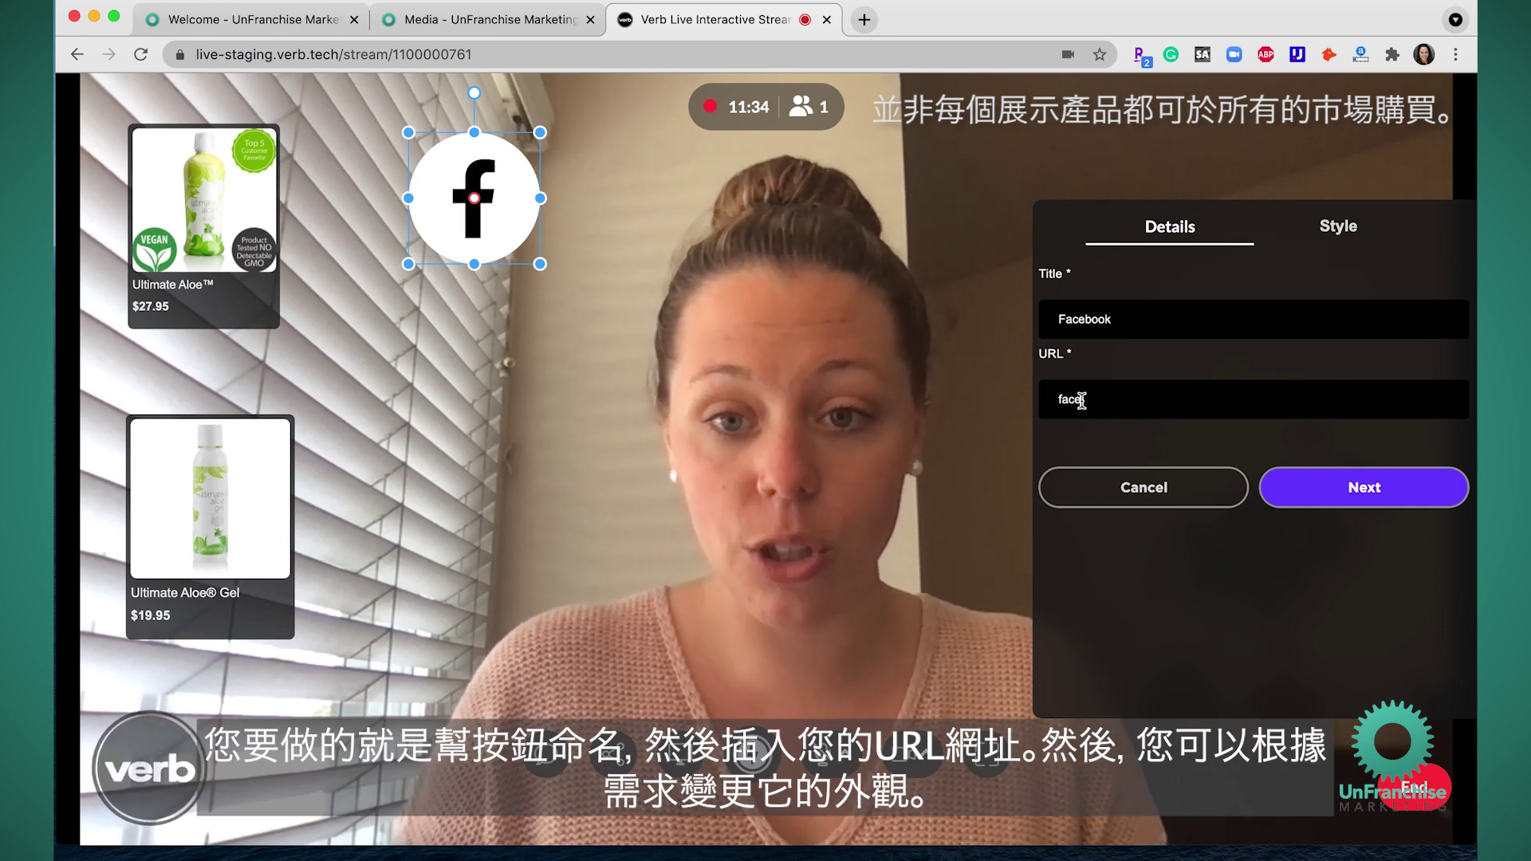
type("ook.com")
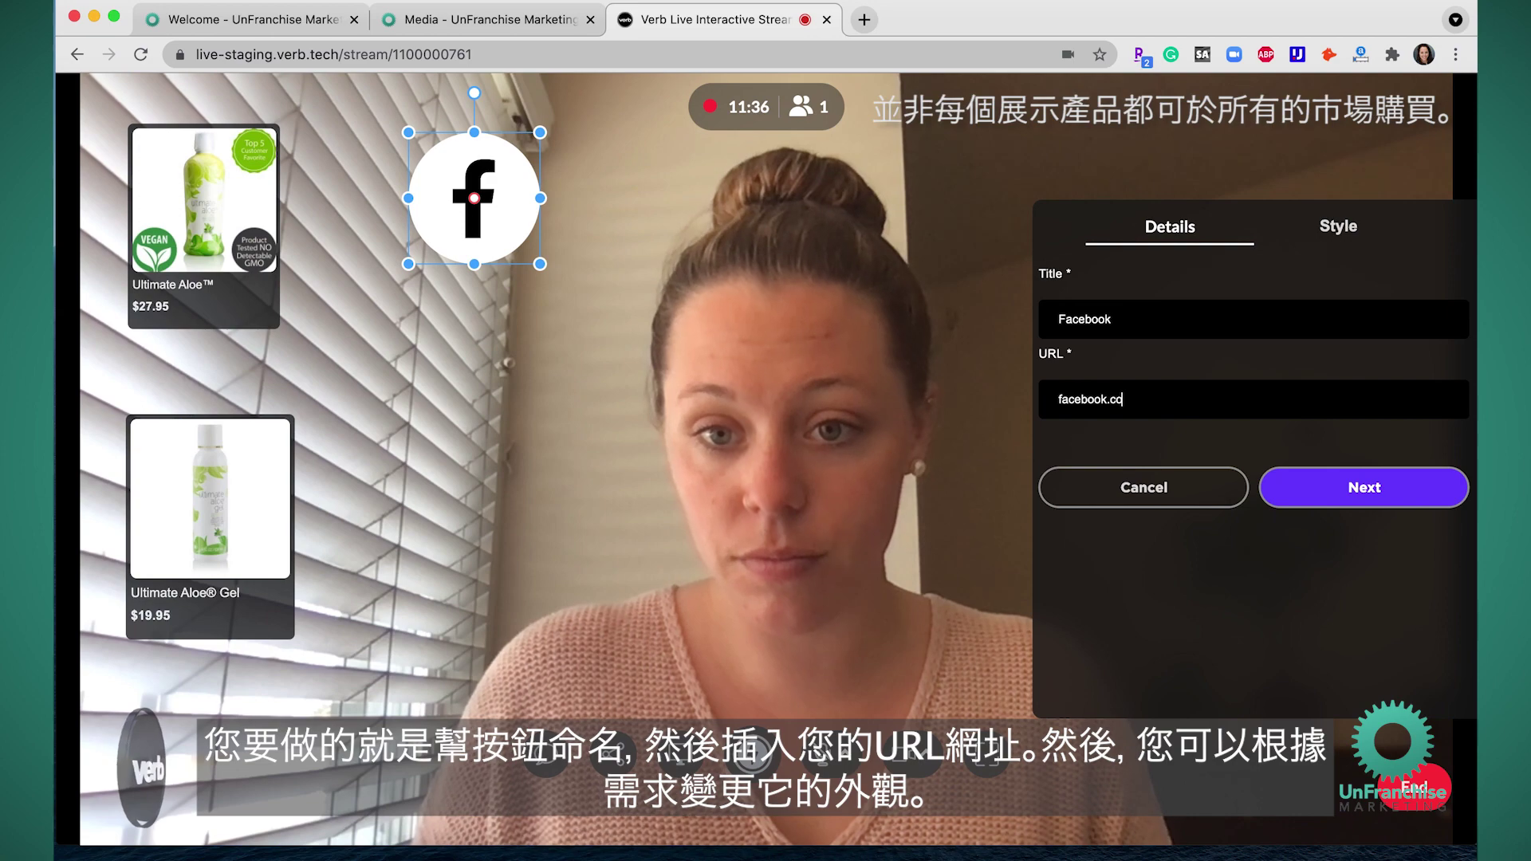
left_click(1320, 496)
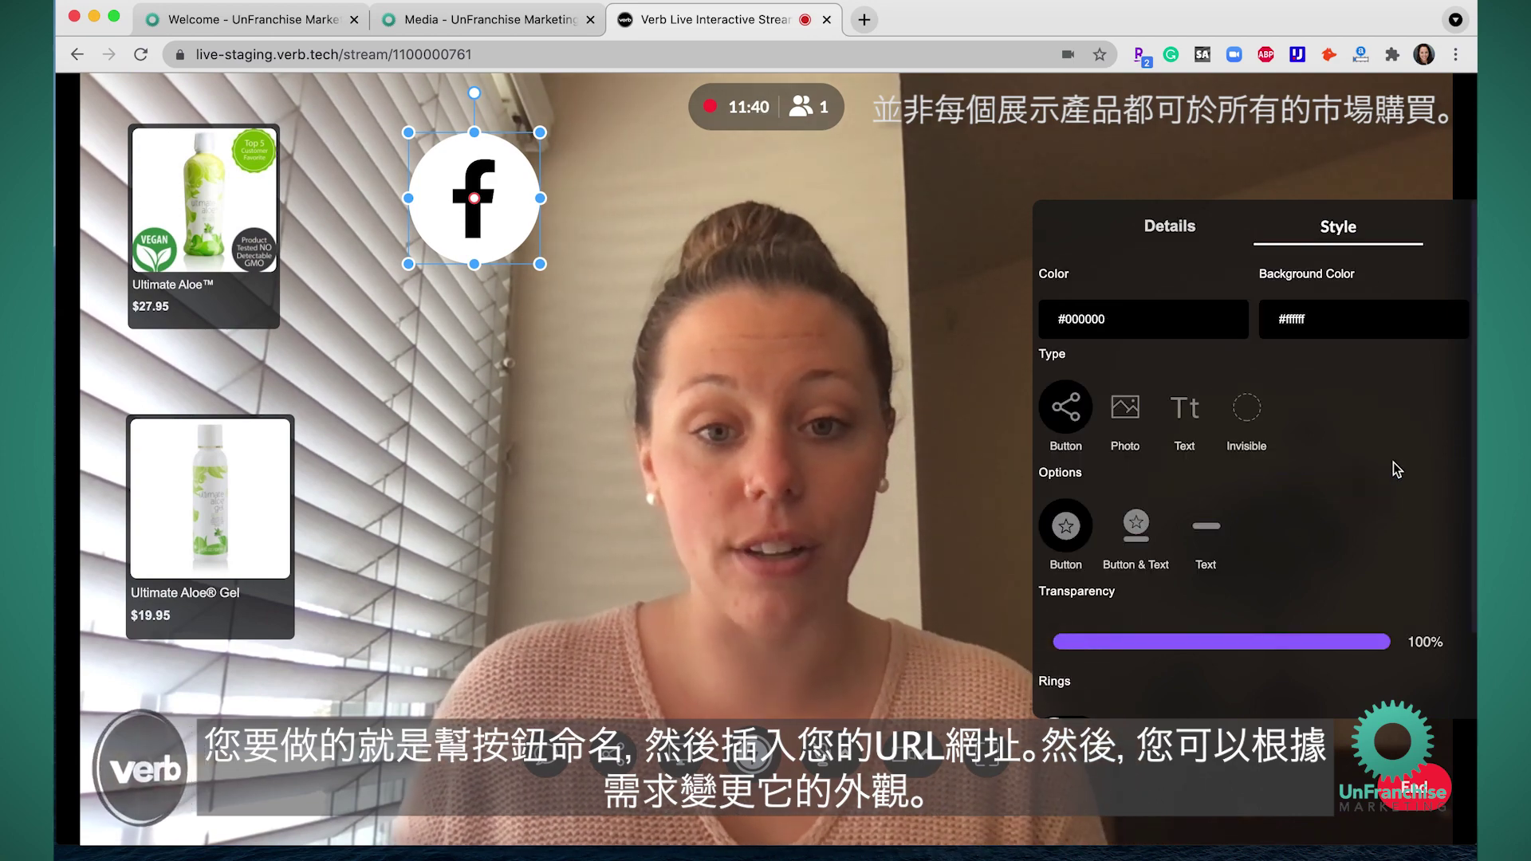
Style the Facebook button with 98% transparency and rings, then add it to the stream.
left_click(1126, 408)
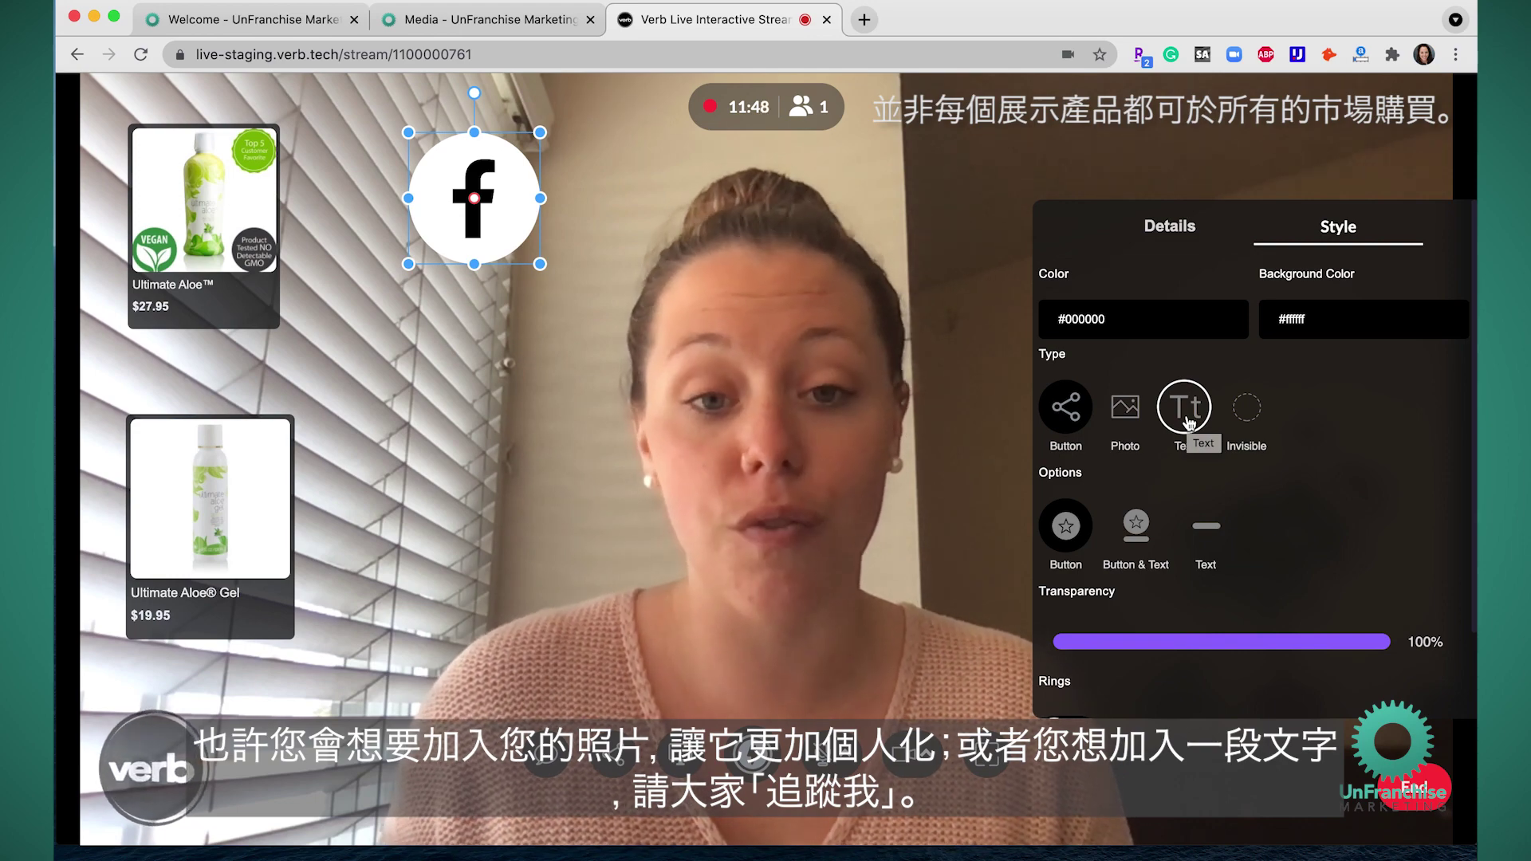
scroll(1281, 477, "down", 3)
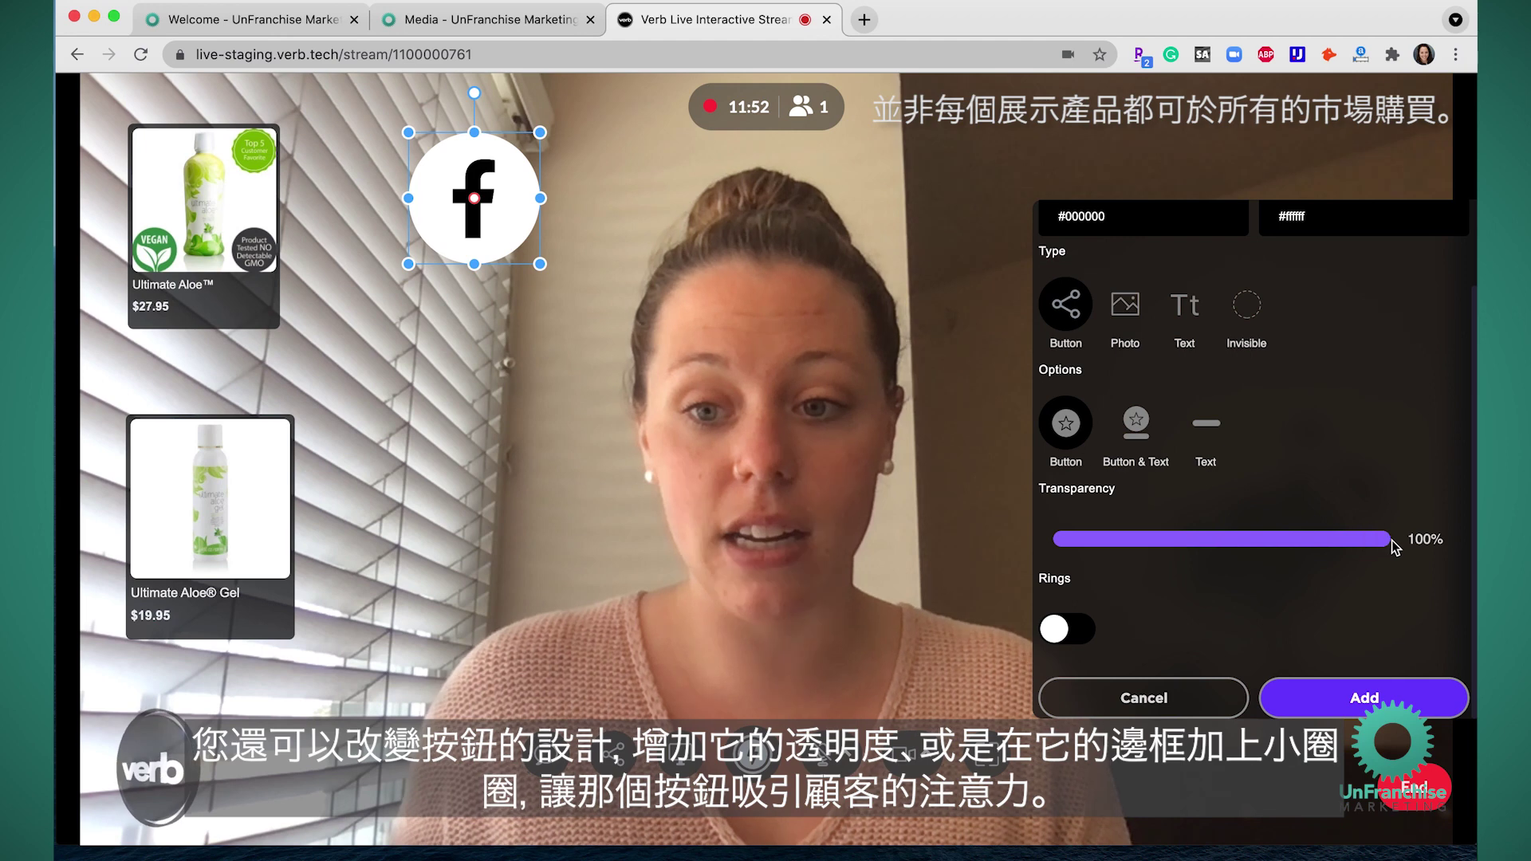
mouse_move(1383, 544)
left_mouse_down()
mouse_move(1162, 544)
mouse_move(1378, 542)
left_mouse_up()
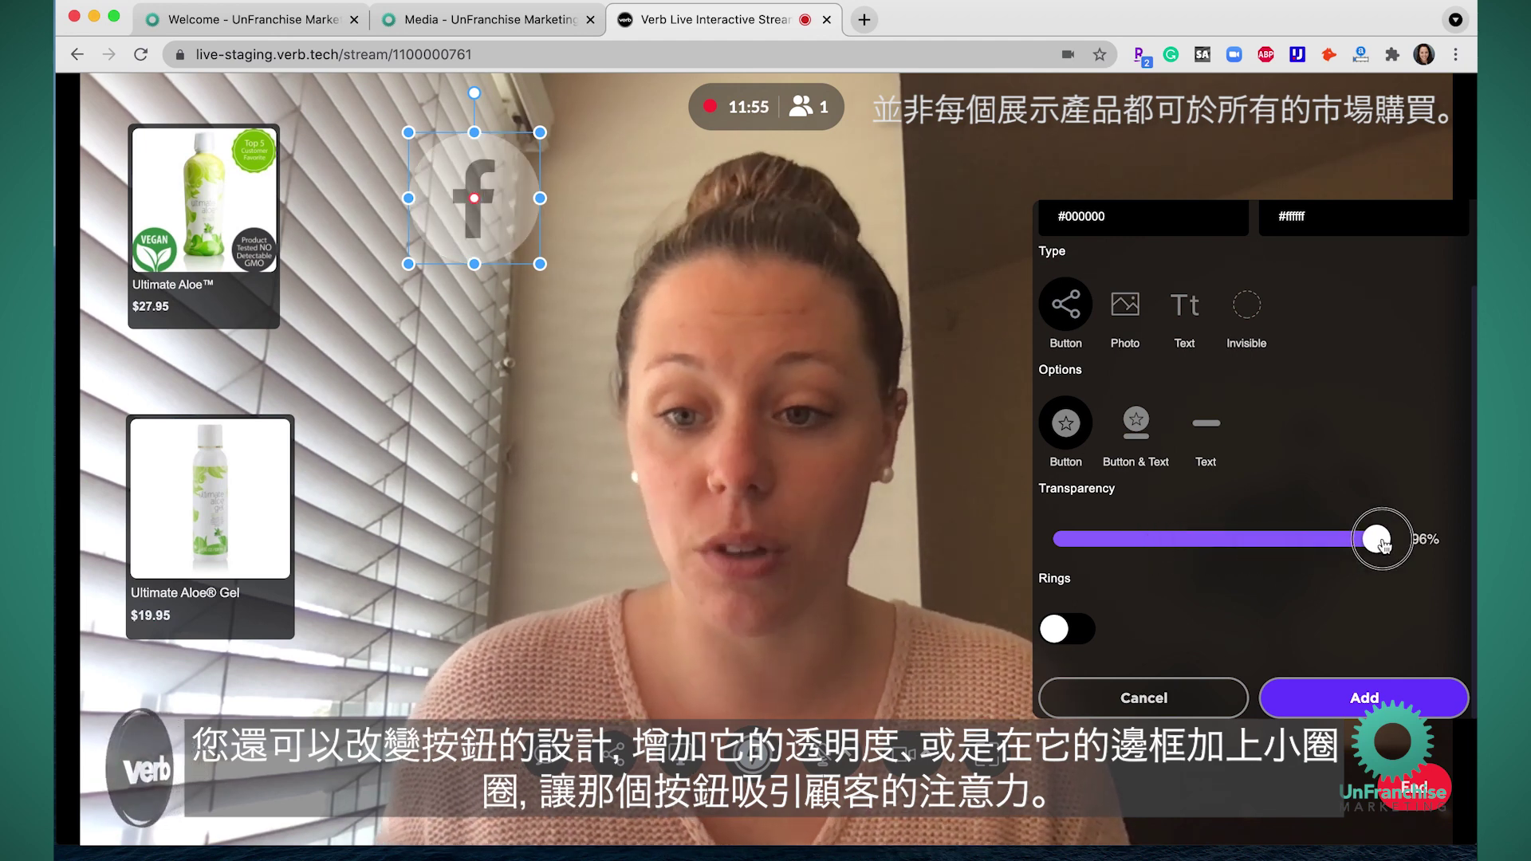
left_click(1068, 630)
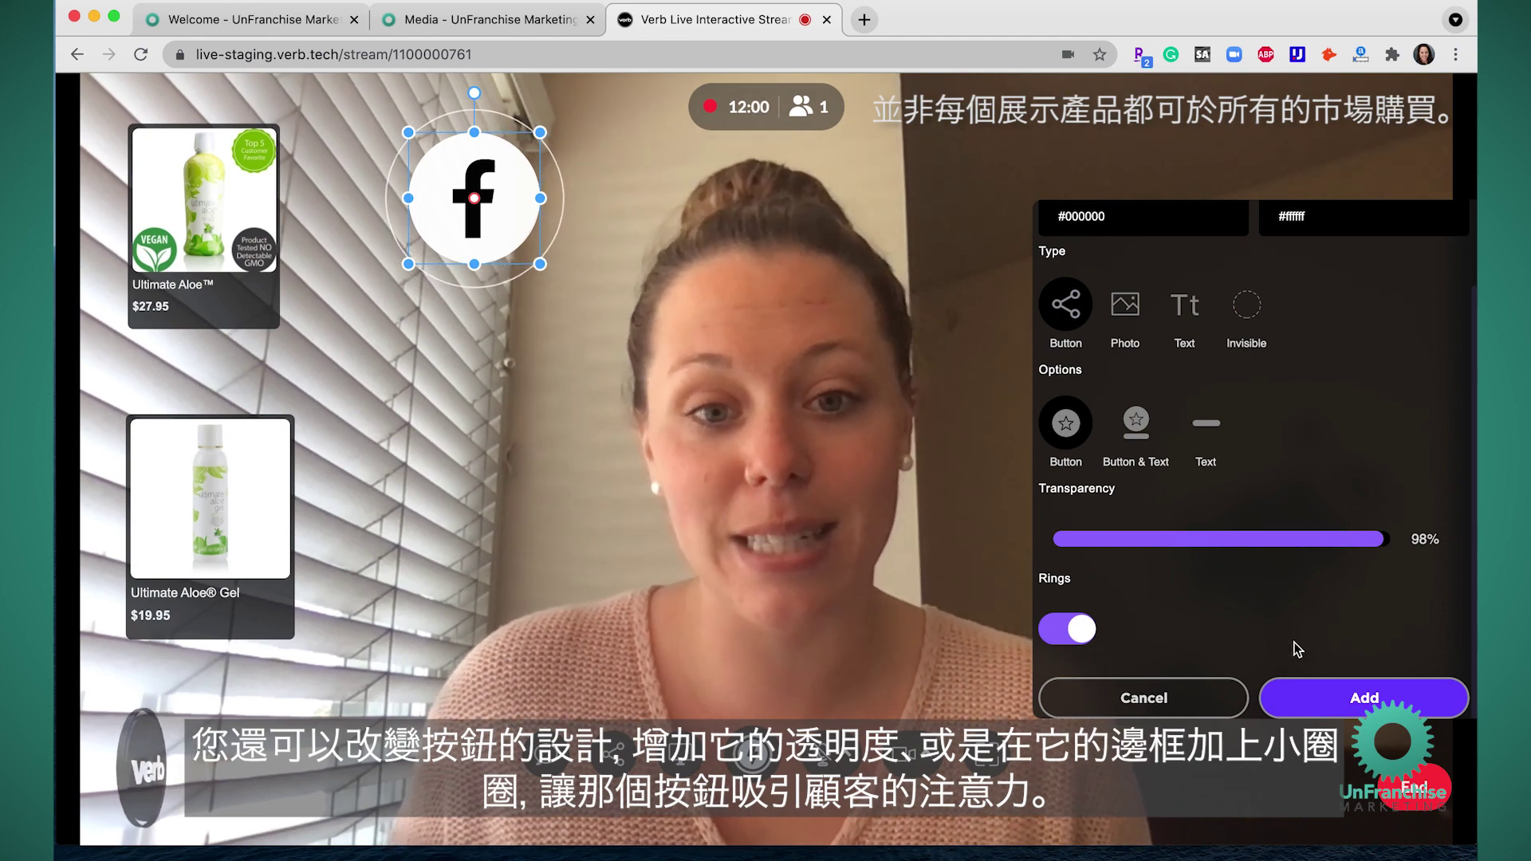
left_click(1365, 699)
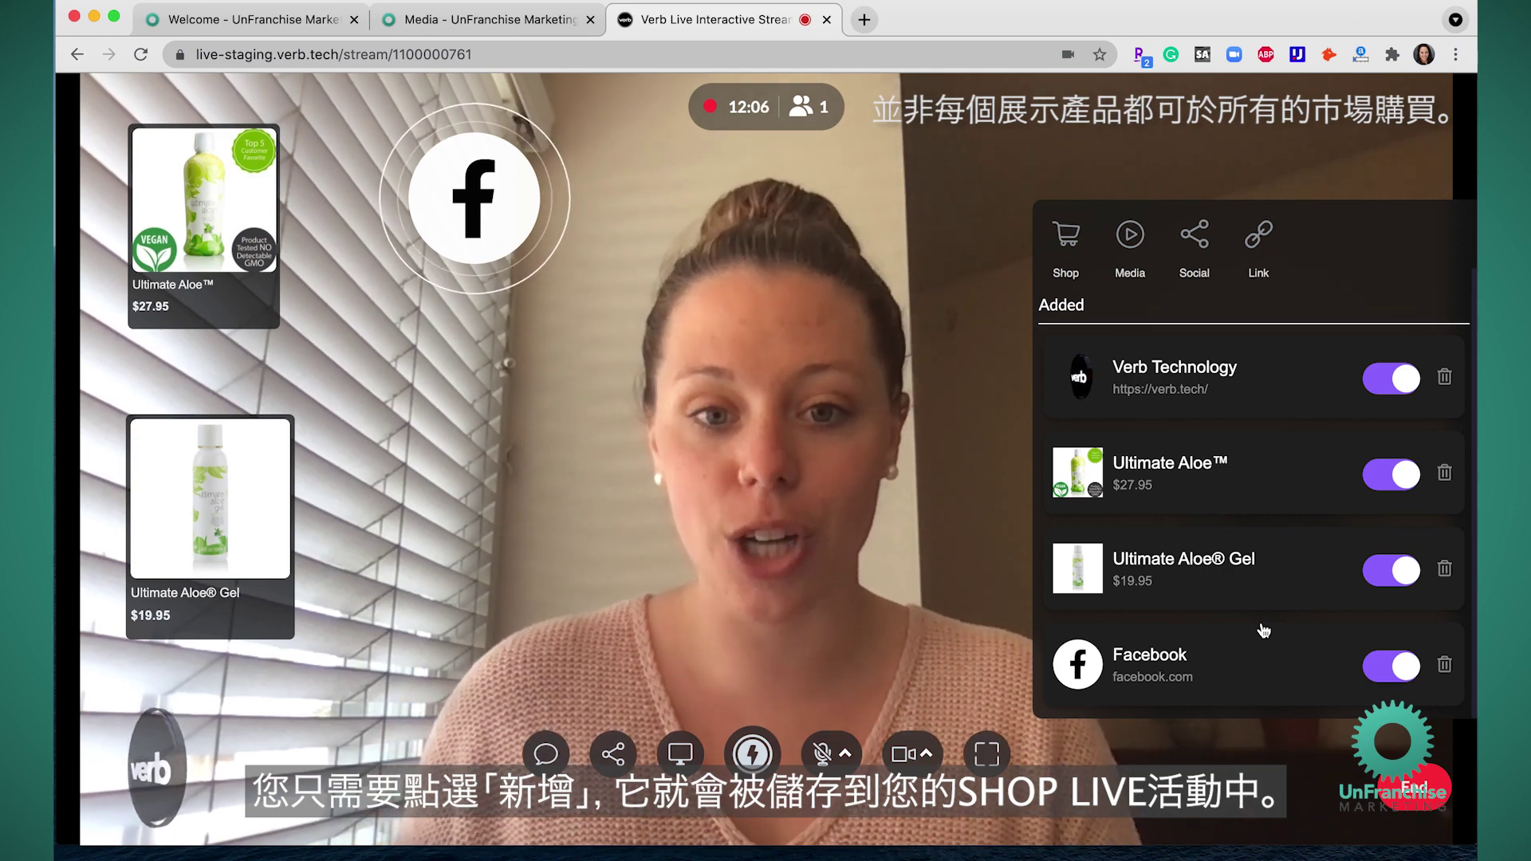
scroll(1265, 631, "up", 1)
scroll(1264, 631, "up", 3)
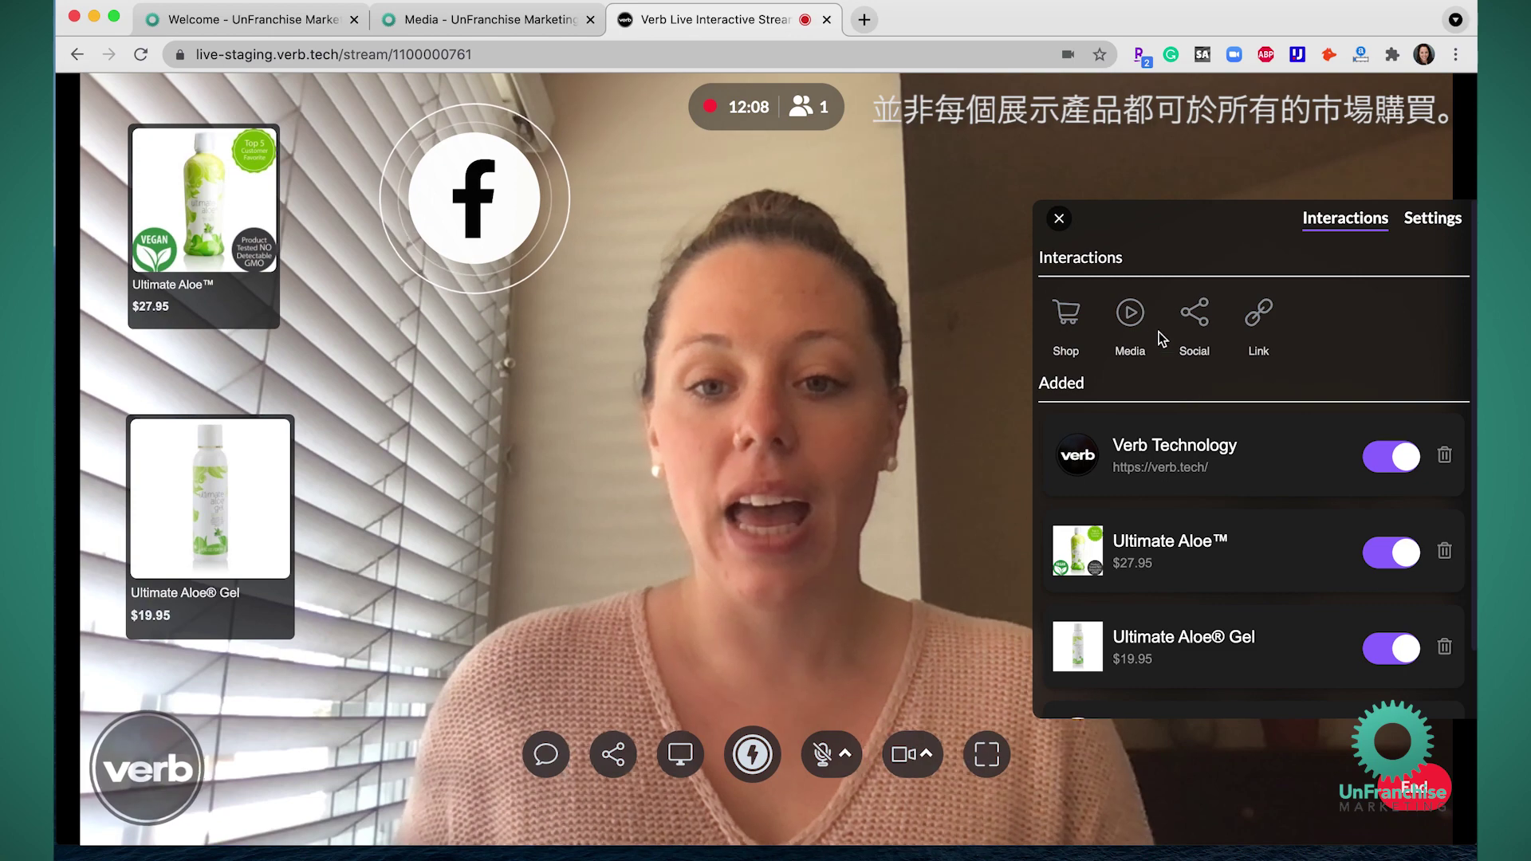